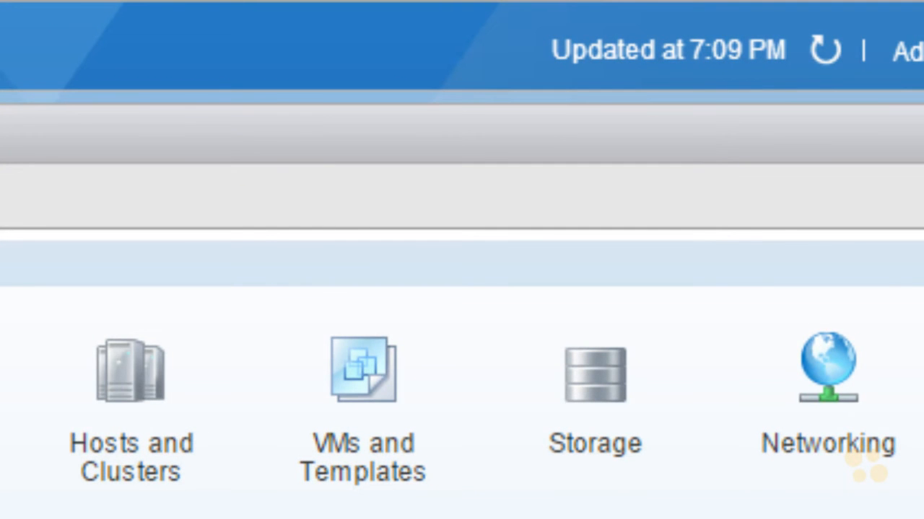
mouse_move(238, 317)
left_mouse_down()
mouse_move(20, 404)
mouse_move(130, 516)
mouse_move(773, 512)
mouse_move(656, 284)
mouse_move(169, 326)
left_mouse_up()
mouse_move(32, 395)
left_mouse_down()
mouse_move(52, 420)
mouse_move(29, 432)
left_mouse_up()
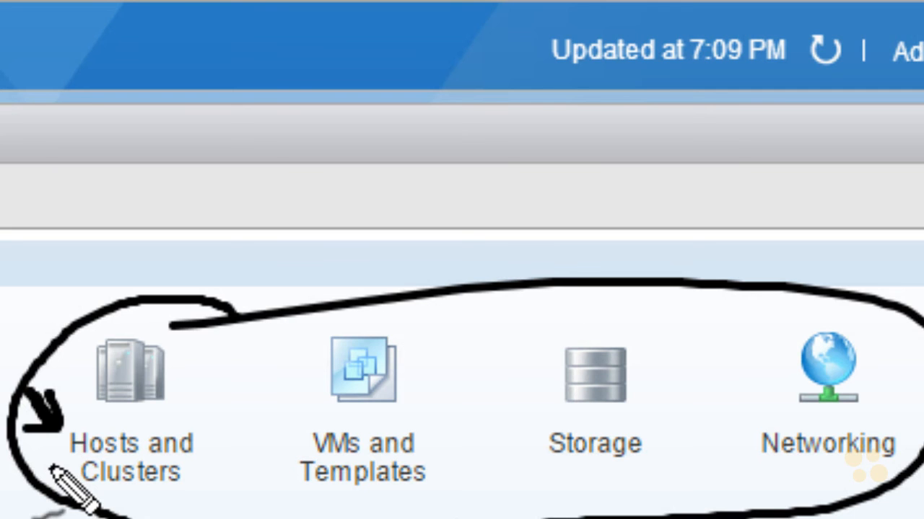
left_click_drag(234, 467, 306, 418)
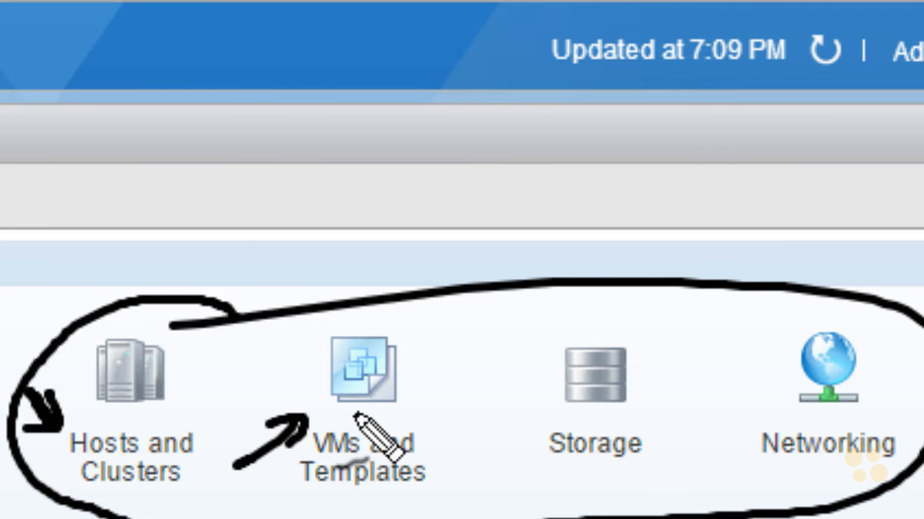
left_click_drag(469, 476, 532, 425)
left_click_drag(691, 444, 756, 424)
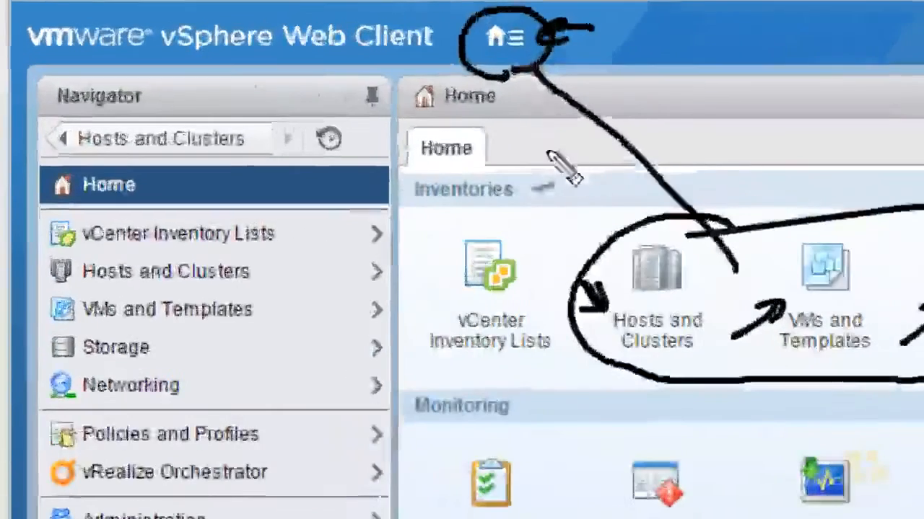
left_click_drag(406, 121, 381, 58)
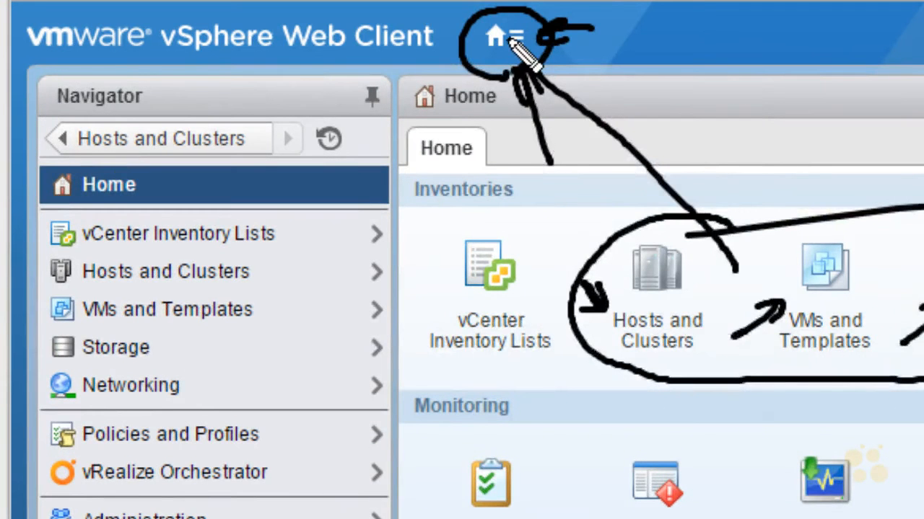
key("Escape")
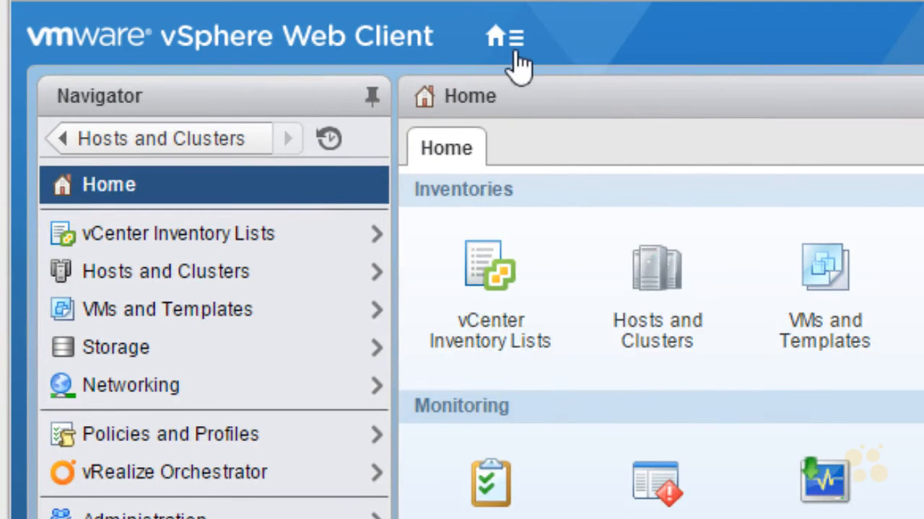
Open the Hosts and Clusters inventory and review the vCenter server's summary.
left_click(515, 44)
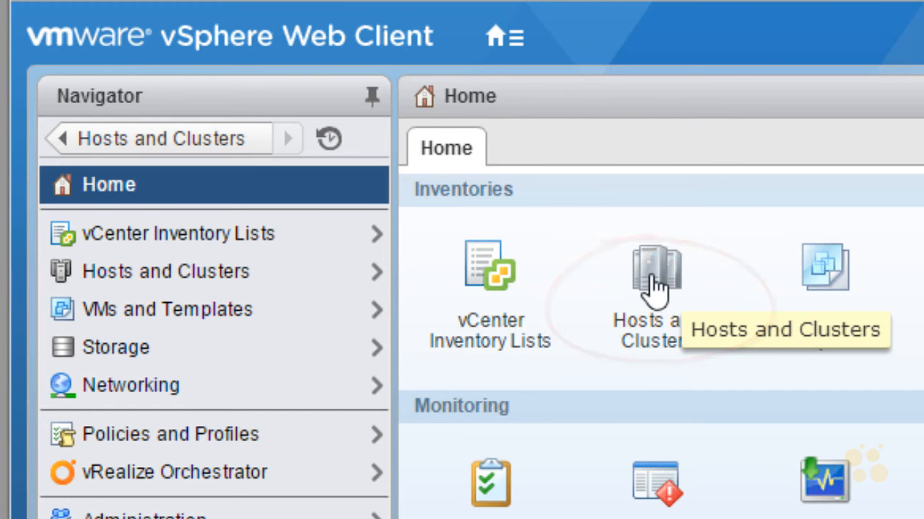
left_click(657, 289)
left_click_drag(164, 336, 196, 374)
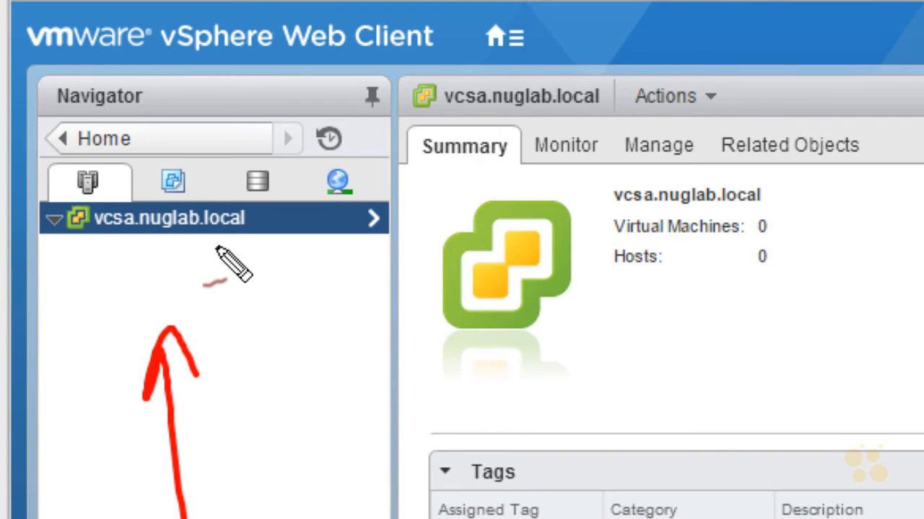
left_click_drag(331, 284, 284, 251)
left_click_drag(296, 283, 314, 252)
mouse_move(46, 235)
left_mouse_down()
mouse_move(68, 208)
mouse_move(47, 241)
mouse_move(63, 234)
left_mouse_up()
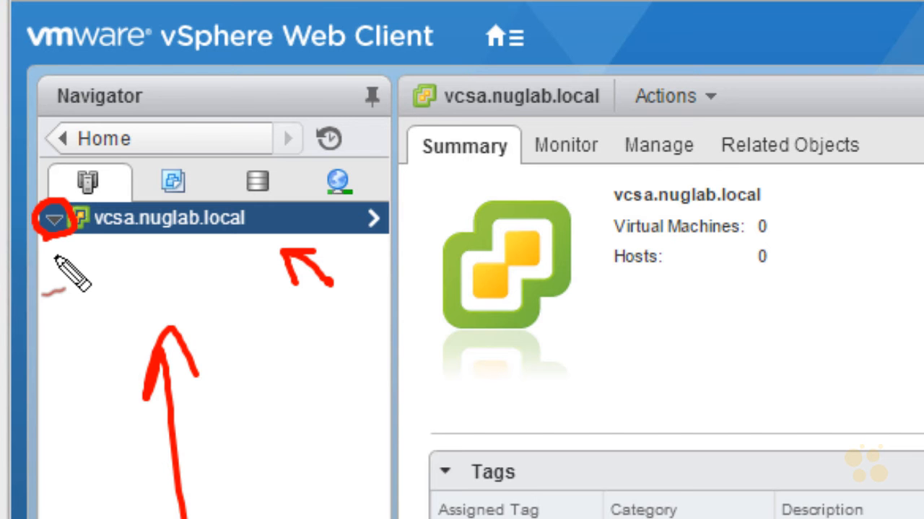
left_click_drag(188, 451, 556, 379)
left_click_drag(486, 401, 538, 437)
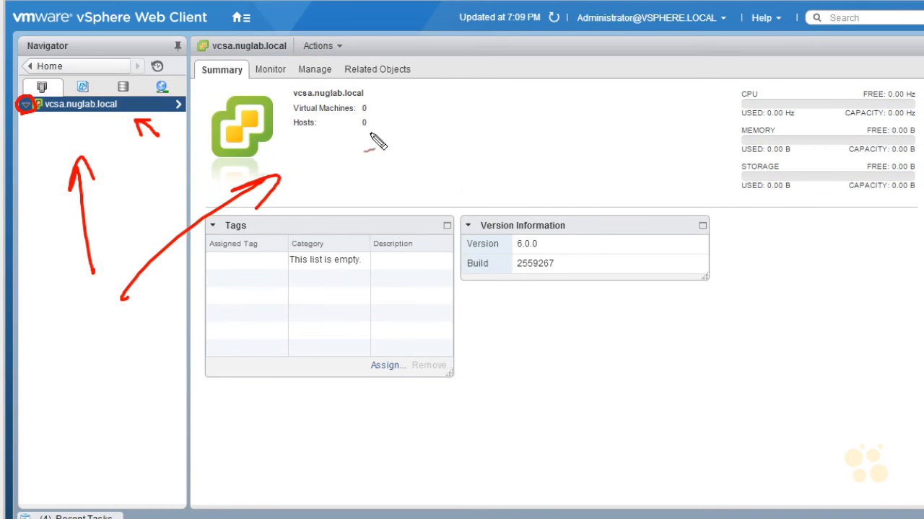
left_click_drag(402, 110, 402, 135)
left_click_drag(687, 114, 728, 105)
left_click_drag(696, 153, 723, 147)
left_click_drag(688, 183, 721, 173)
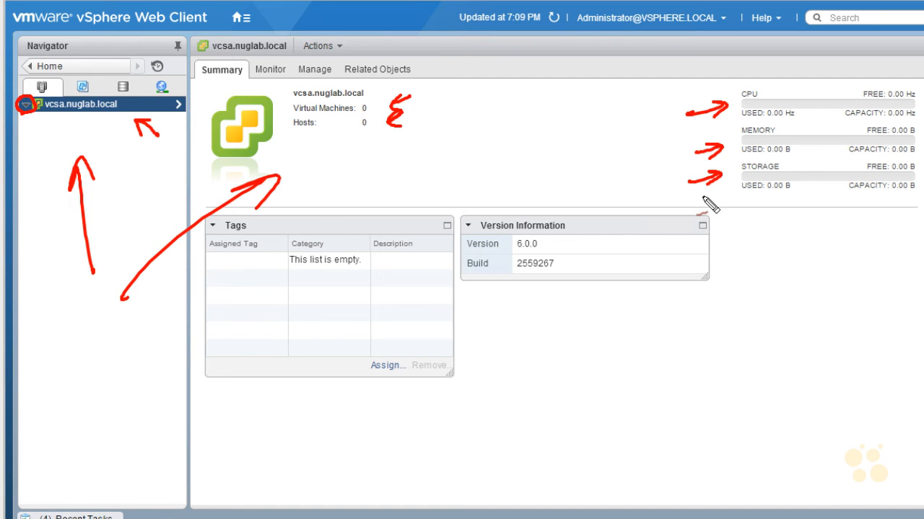
left_click_drag(660, 134, 725, 103)
left_click_drag(640, 189, 676, 173)
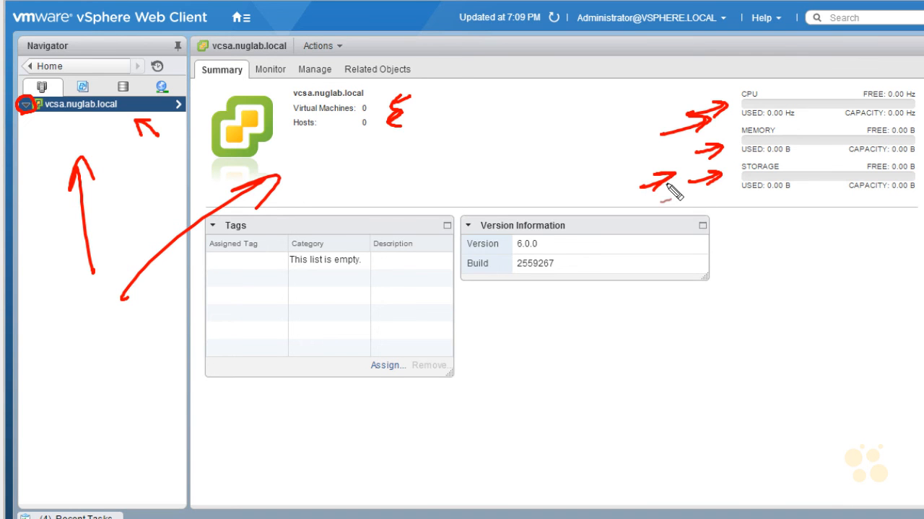
key("Escape")
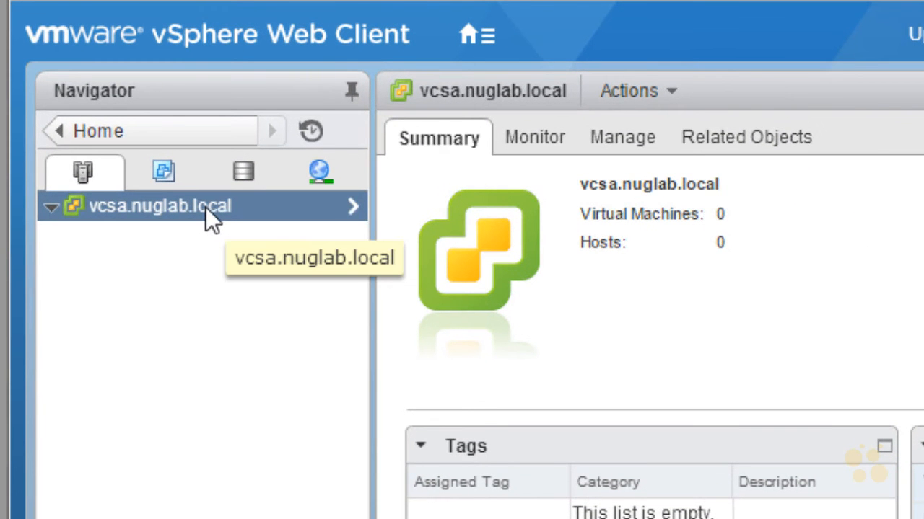
Create a new folder named USA under the vcsa.nuglab.local vCenter server.
right_click(206, 207)
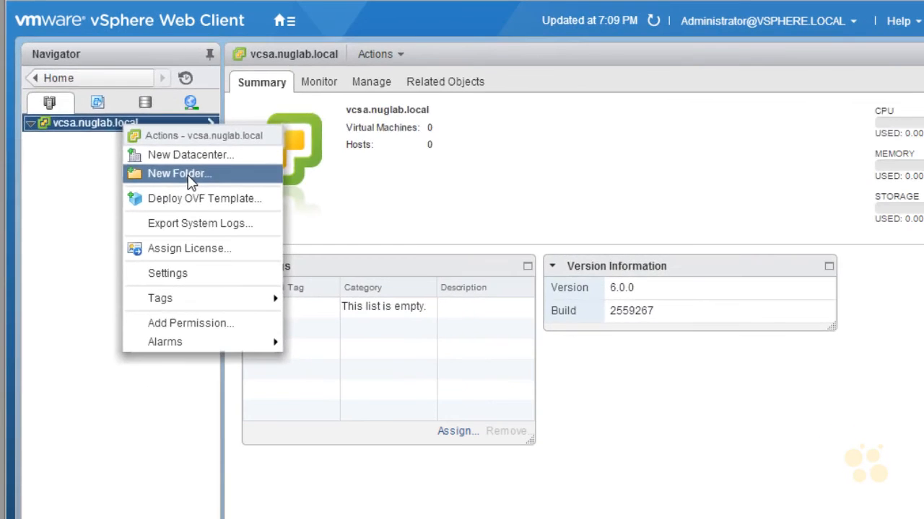
left_click(188, 175)
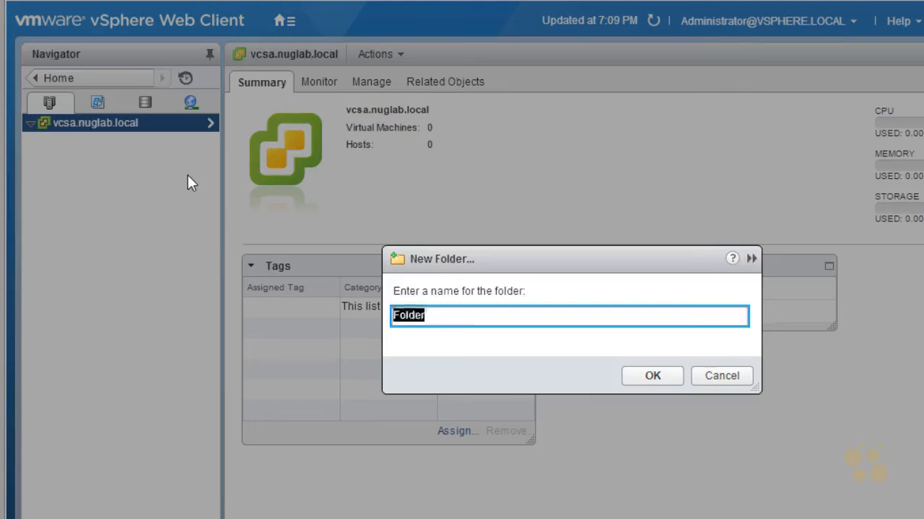
type("USA")
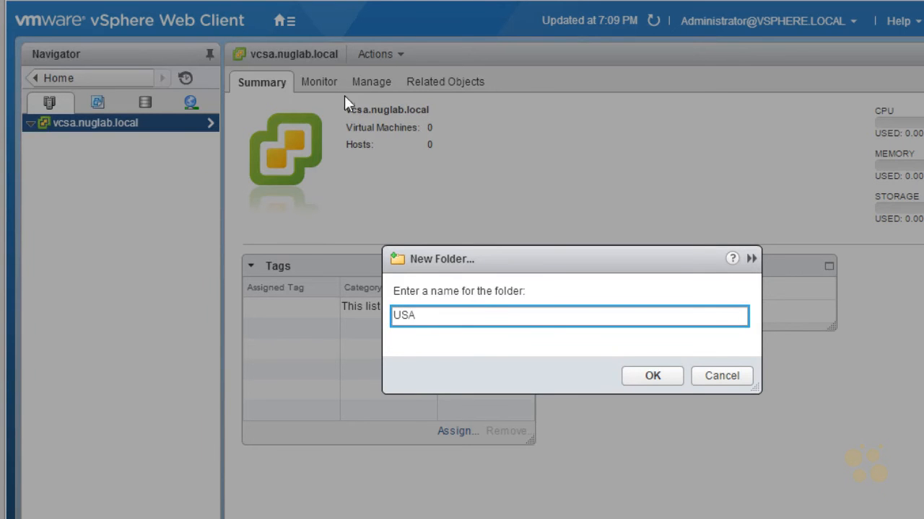
left_click(653, 379)
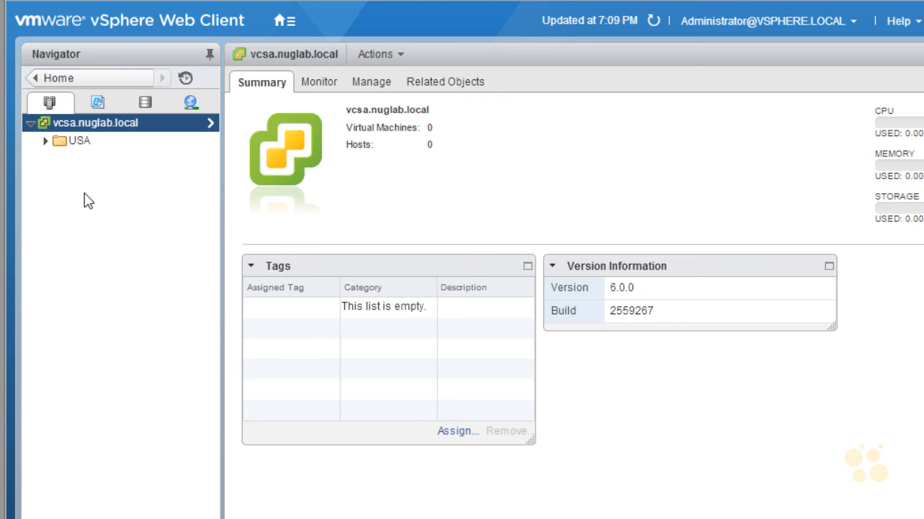
right_click(86, 150)
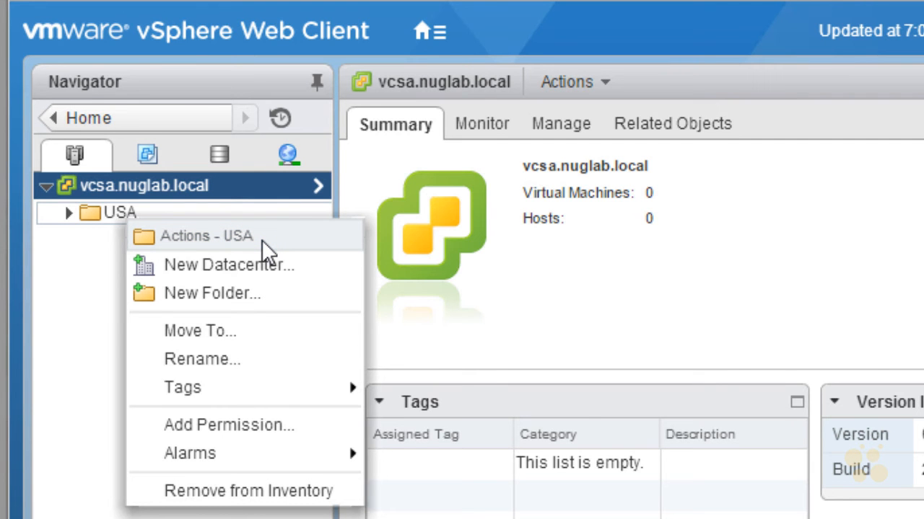
key("ctrl+2")
left_click_drag(210, 131, 181, 171)
left_click_drag(181, 145, 205, 161)
left_click_drag(126, 142, 115, 171)
left_click_drag(101, 273, 120, 269)
mouse_move(103, 235)
left_mouse_down()
mouse_move(162, 198)
mouse_move(108, 229)
left_mouse_up()
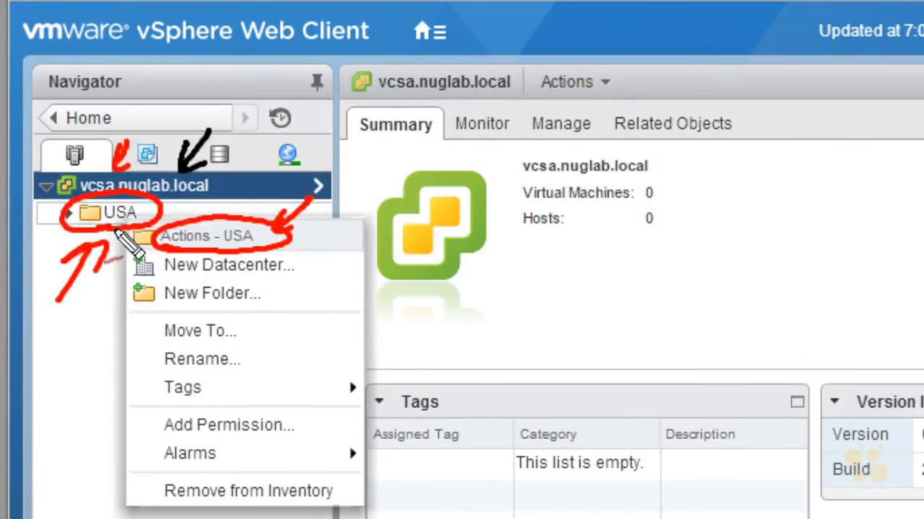
key("Escape")
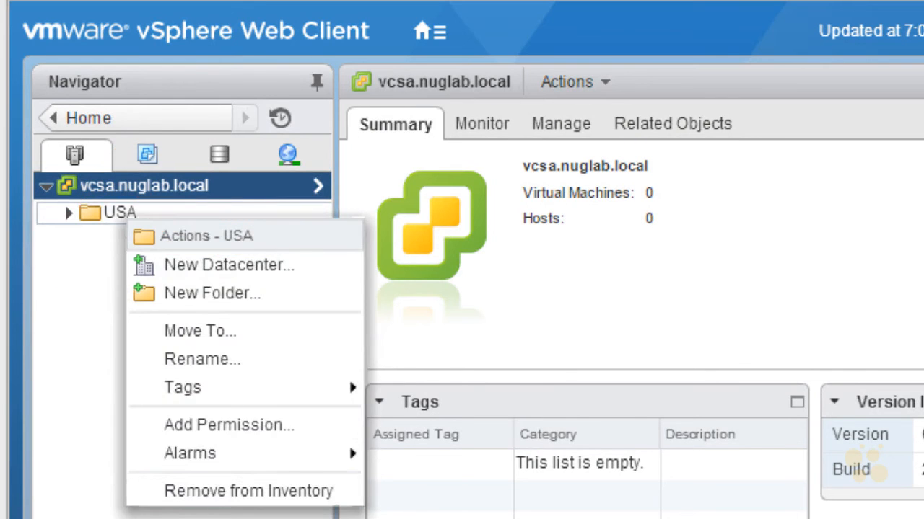
key("Escape")
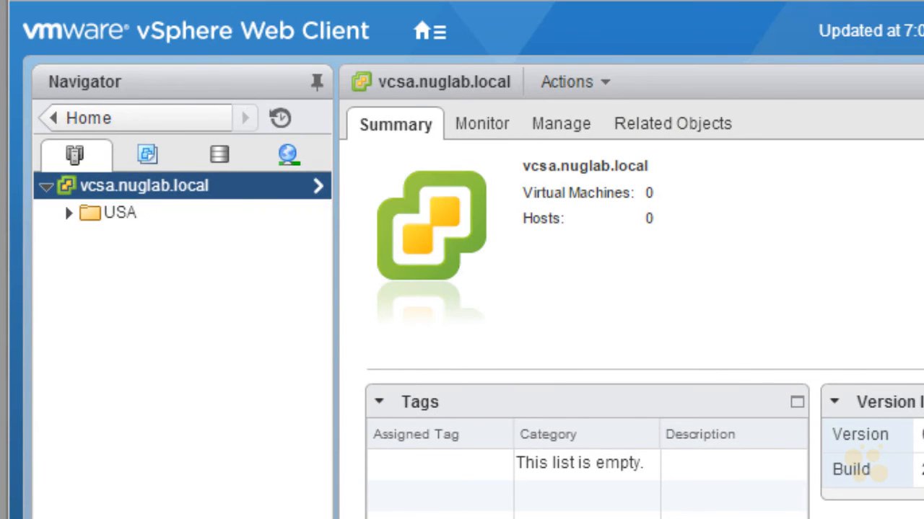
Create a new datacenter named LV-Dataceter-1 inside the USA folder.
left_click(107, 215)
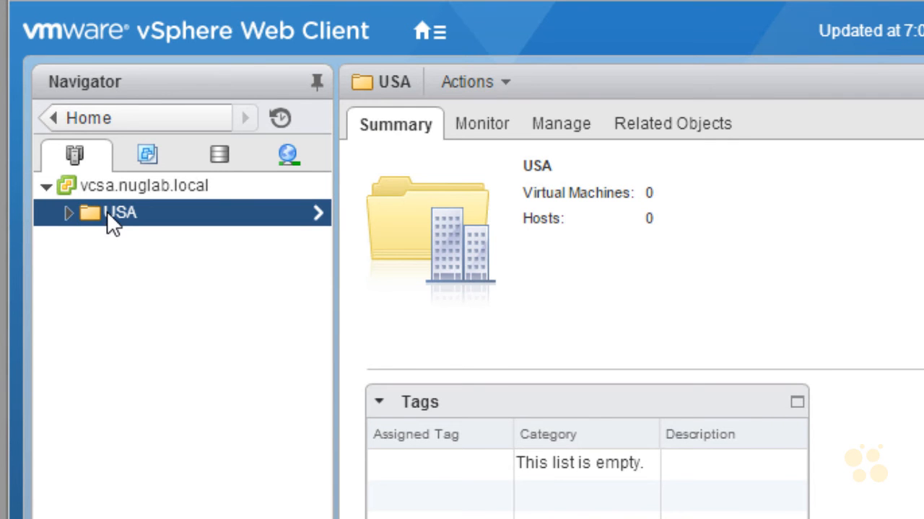
right_click(107, 211)
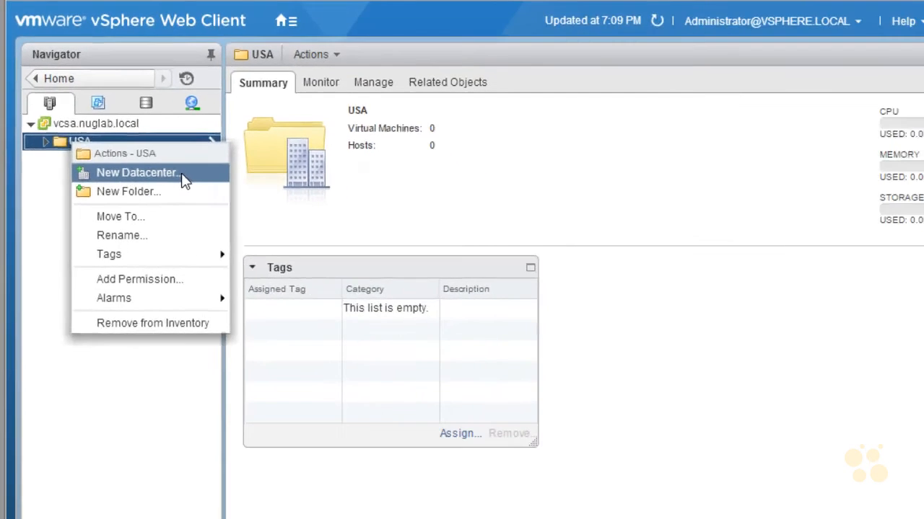
left_click(184, 179)
type("LV")
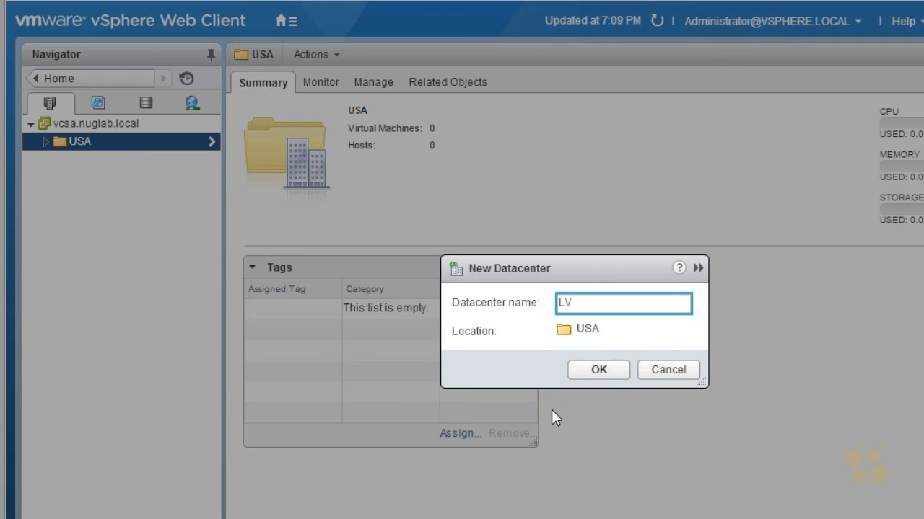
type("-Dataceter-1")
left_click(607, 375)
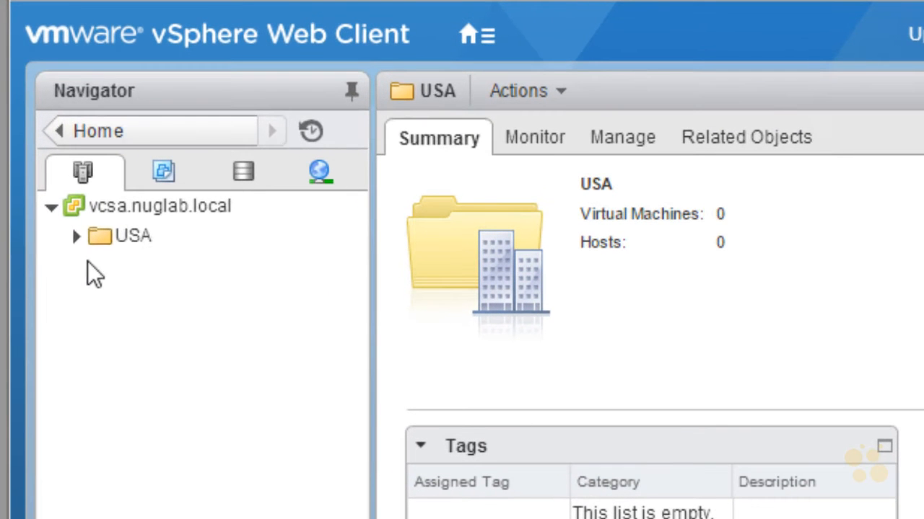
Expand the USA folder and create a new cluster named Cluster-1 in LV-Dataceter-1 with DRS, HA, EVC and Virtual SAN left off.
left_click(57, 177)
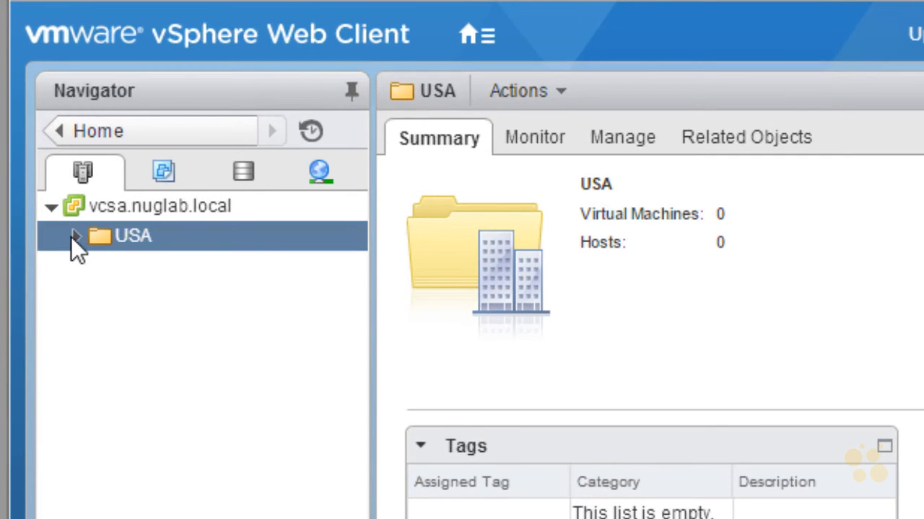
left_click(72, 237)
left_click(185, 273)
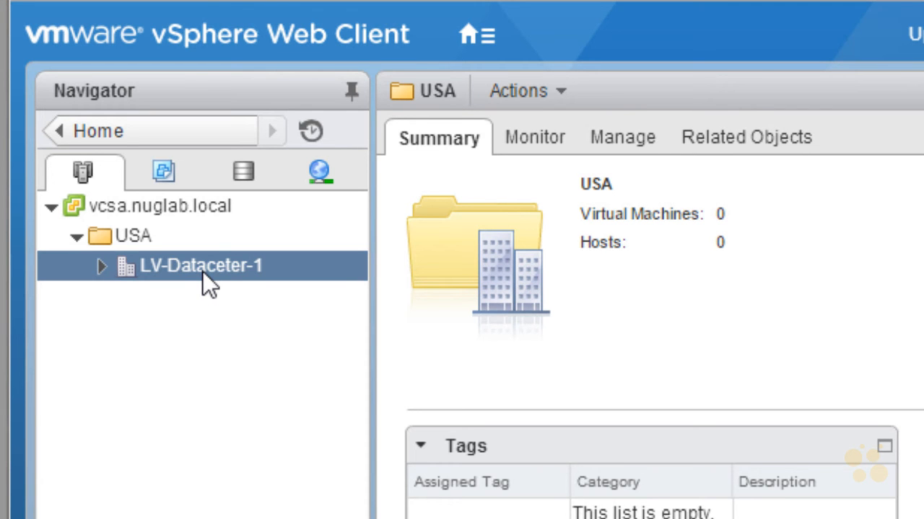
right_click(205, 267)
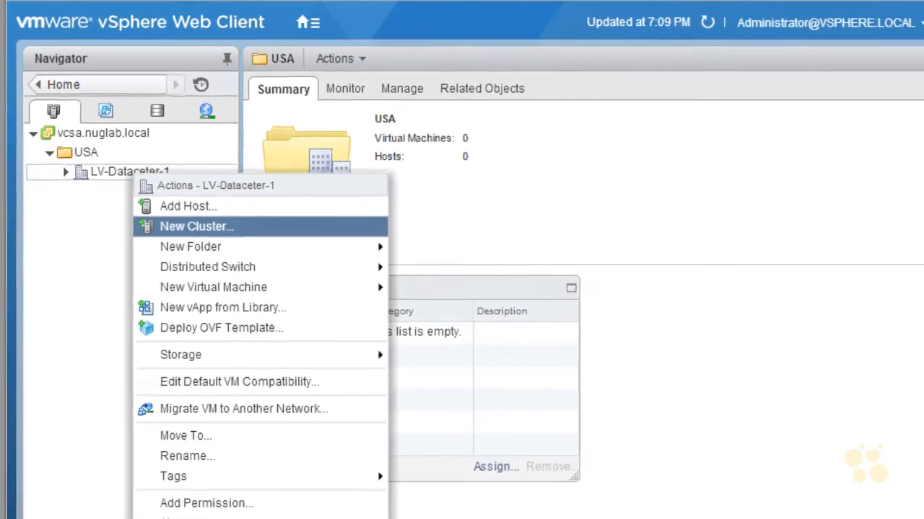
left_click(246, 227)
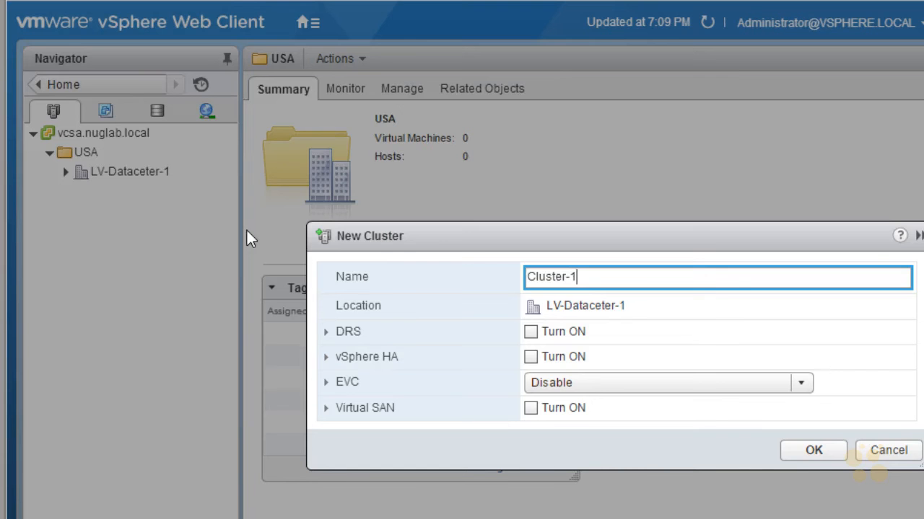
key("ctrl+shift+d")
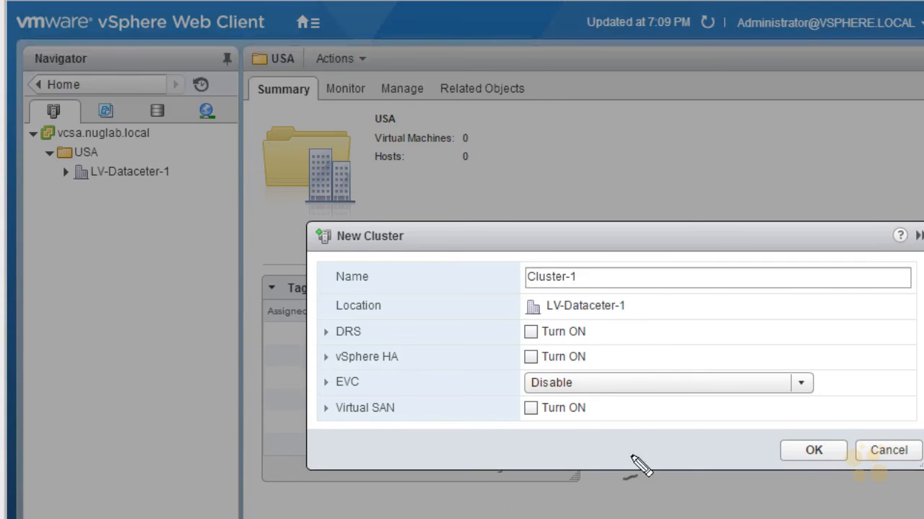
mouse_move(588, 422)
left_mouse_down()
mouse_move(640, 336)
mouse_move(515, 434)
mouse_move(610, 420)
left_mouse_up()
left_click_drag(419, 440, 469, 420)
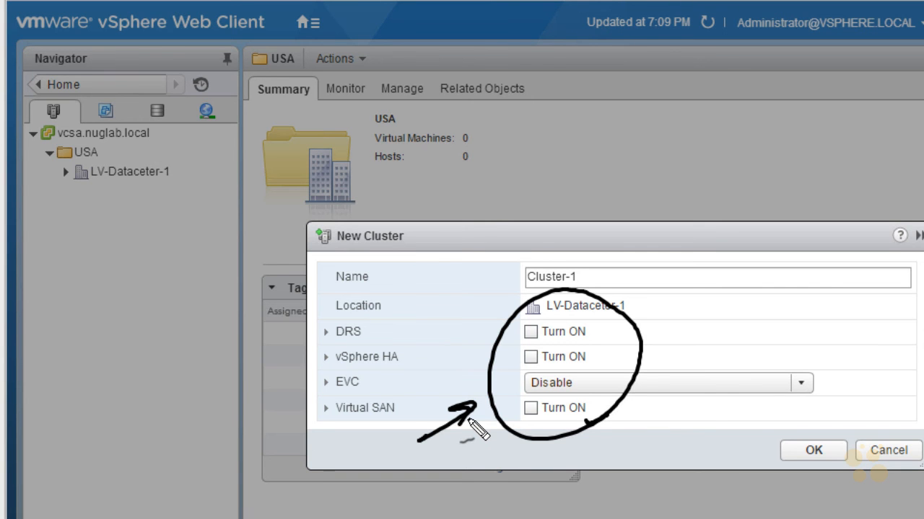
key("Escape")
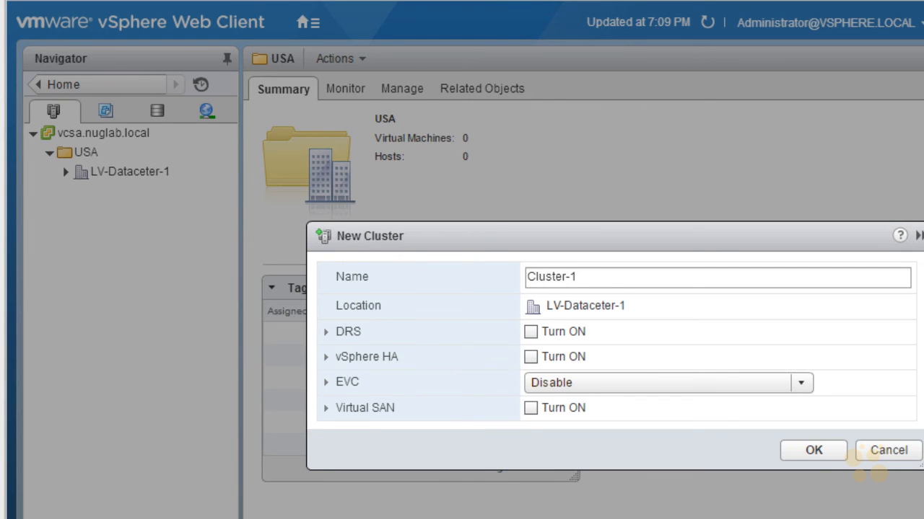
left_click(813, 451)
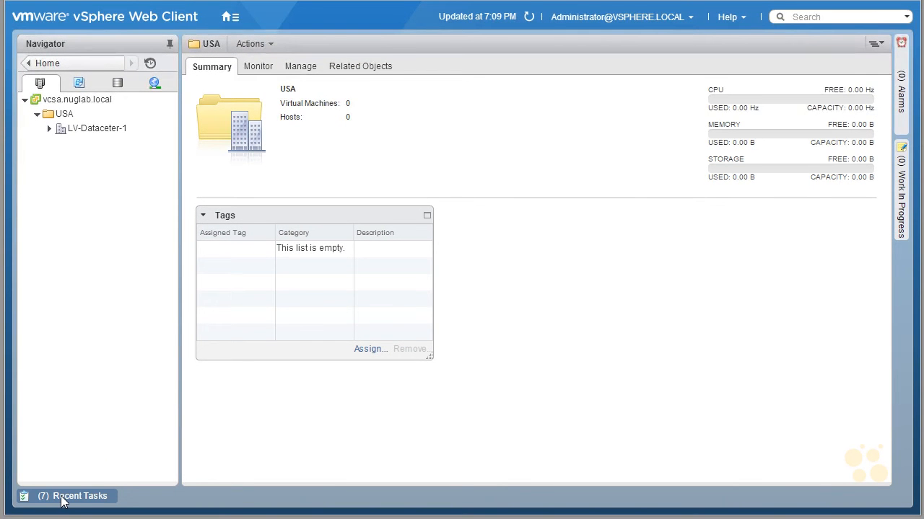
Open the Recent Tasks panel to review the folder, datacenter and cluster creation tasks.
left_click(62, 498)
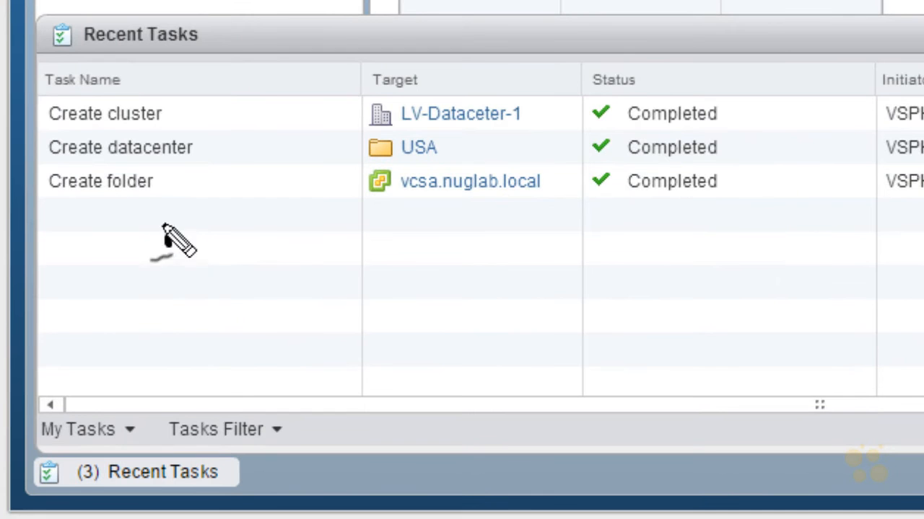
mouse_move(163, 225)
left_mouse_down()
mouse_move(203, 167)
mouse_move(169, 114)
mouse_move(191, 123)
left_mouse_up()
left_click_drag(154, 189, 173, 186)
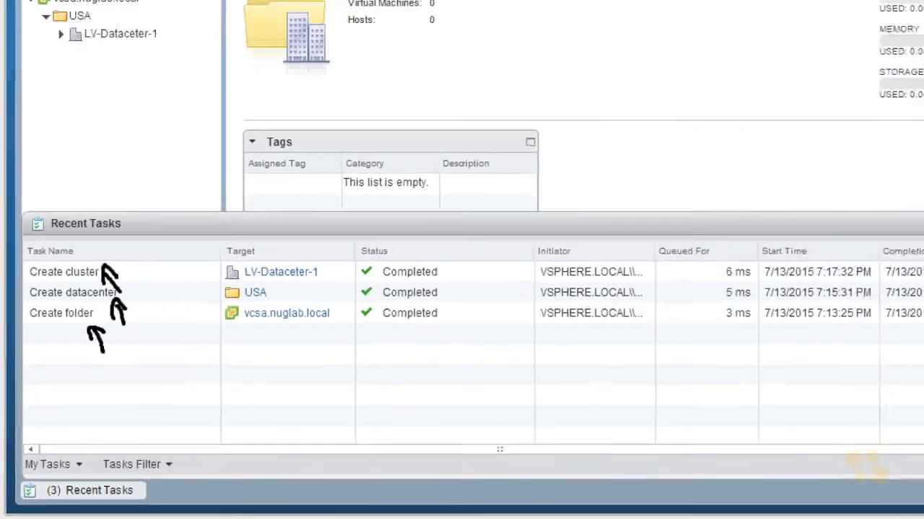
Minimize the Recent Tasks panel.
mouse_move(758, 249)
left_mouse_down()
mouse_move(851, 278)
mouse_move(830, 280)
left_mouse_up()
left_click_drag(850, 219, 836, 223)
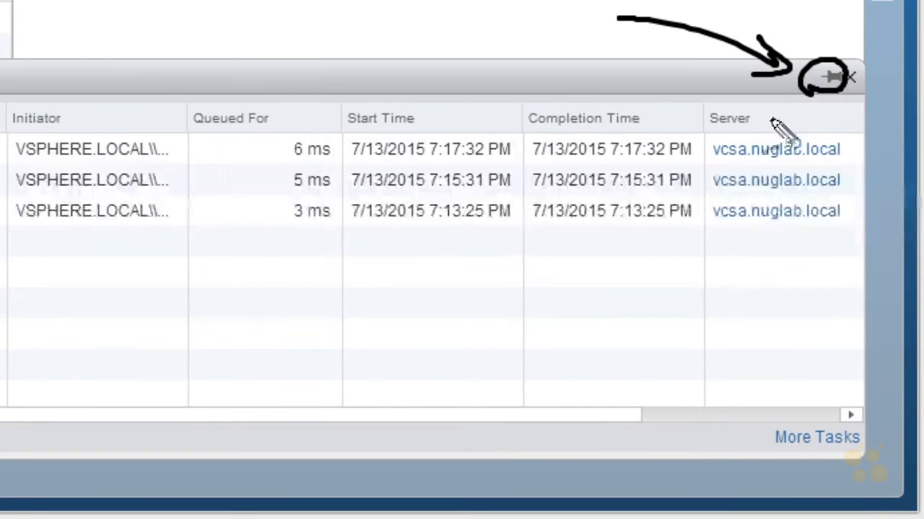
left_click_drag(801, 224, 667, 325)
left_click_drag(659, 298, 698, 314)
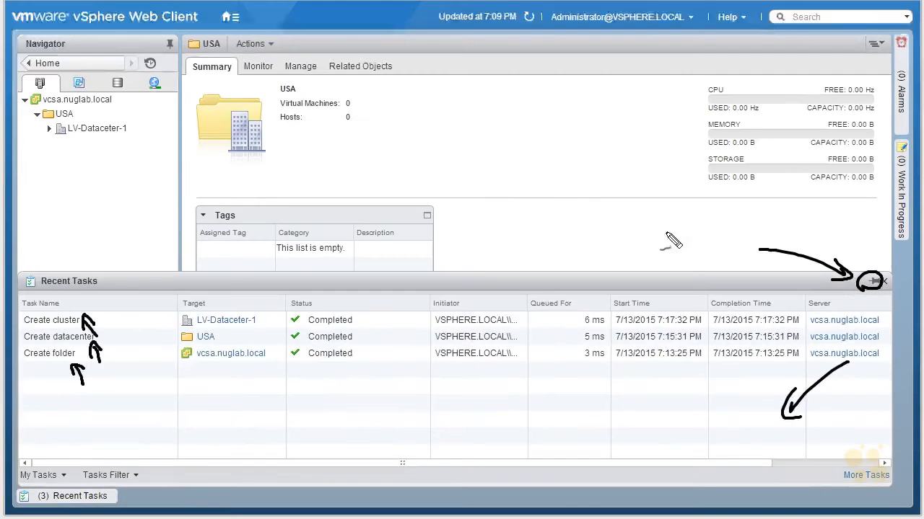
mouse_move(667, 245)
left_mouse_down()
mouse_move(498, 215)
mouse_move(546, 241)
left_mouse_up()
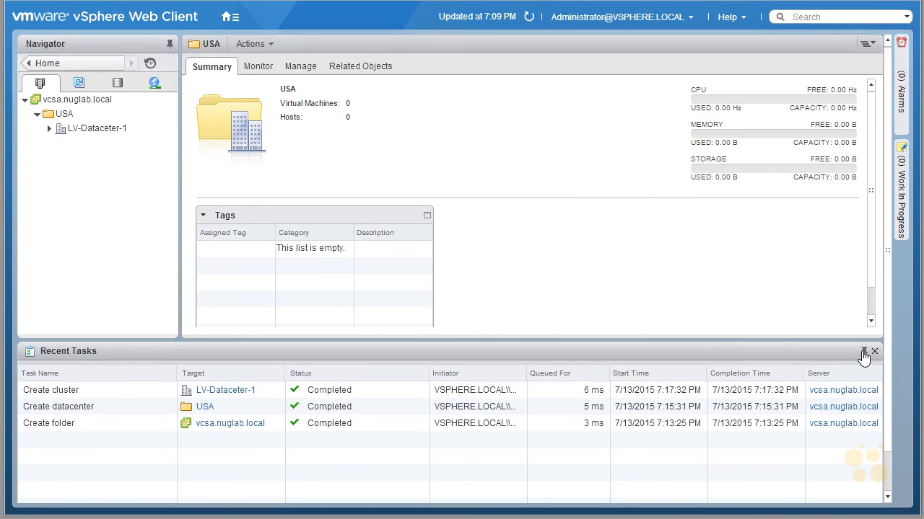
left_click(863, 351)
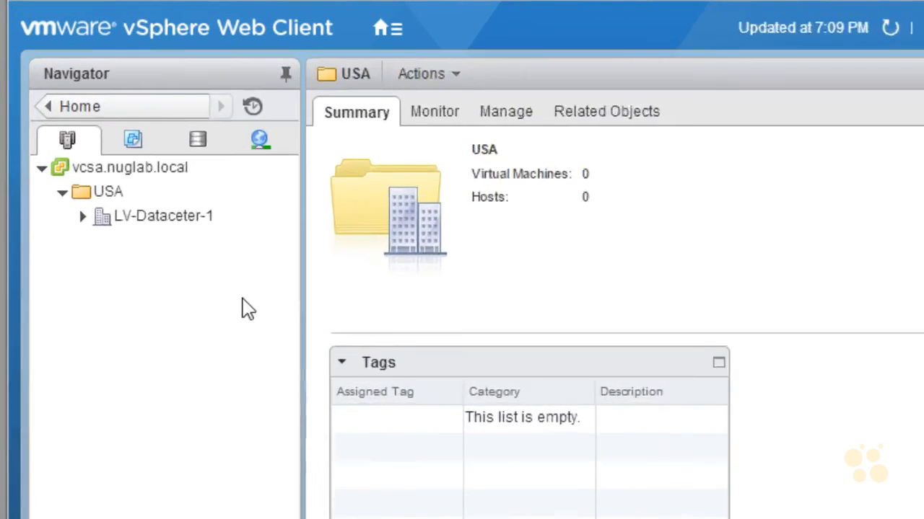
Expand LV-Dataceter-1, start adding a host to Cluster-1 and enter esxi-1.nuglab.local as its host name.
left_click(61, 126)
left_click(94, 249)
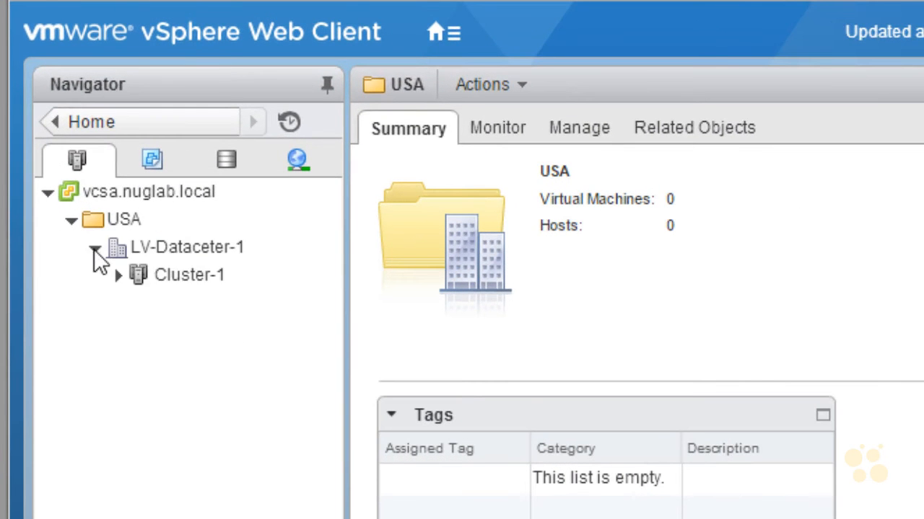
left_click(168, 278)
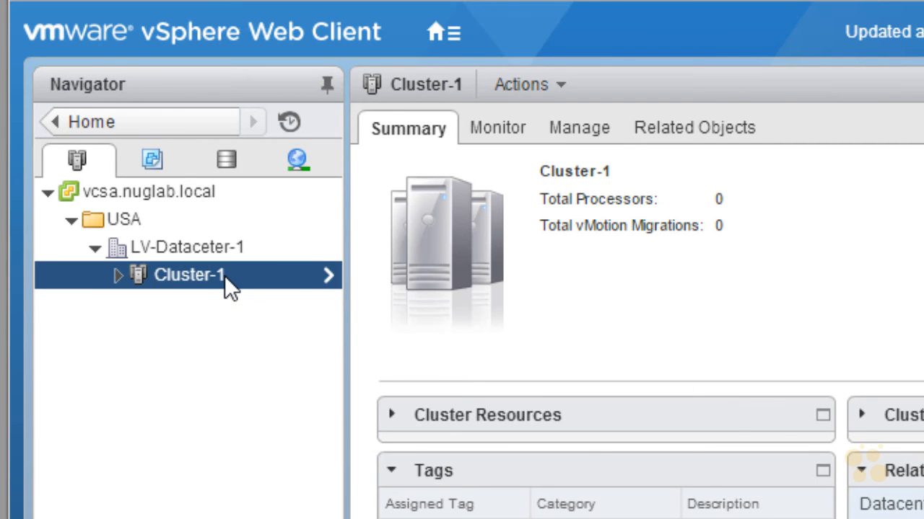
right_click(213, 275)
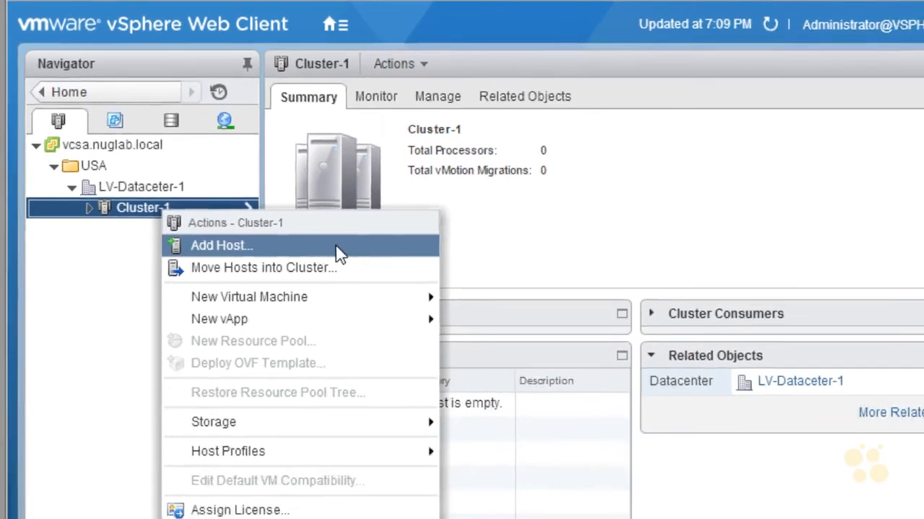
left_click(348, 295)
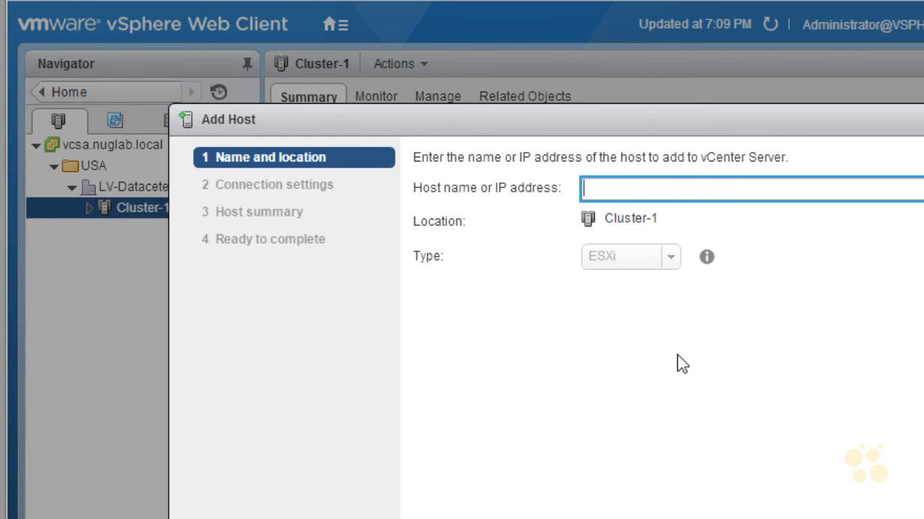
type("esxi-1.nuglab.local")
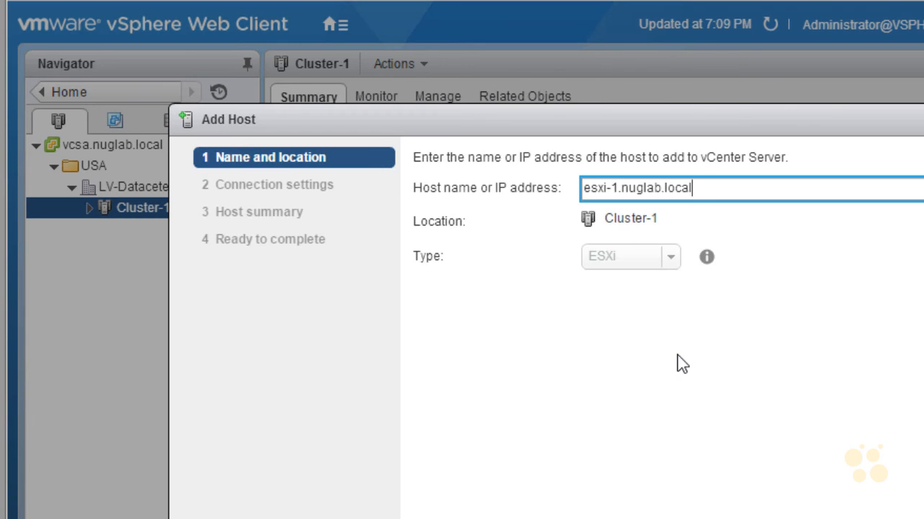
key("Return")
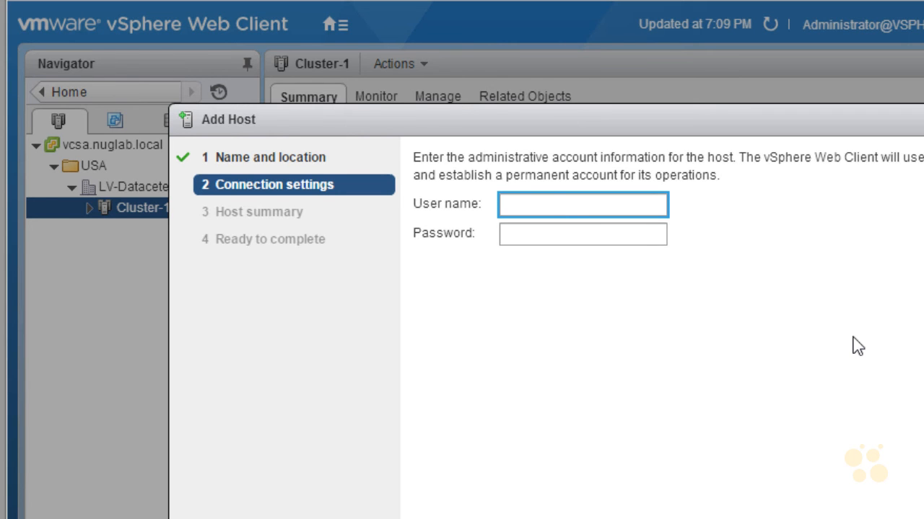
Enter root as the user name and the host's root password for the connection settings.
type("root")
key("Tab")
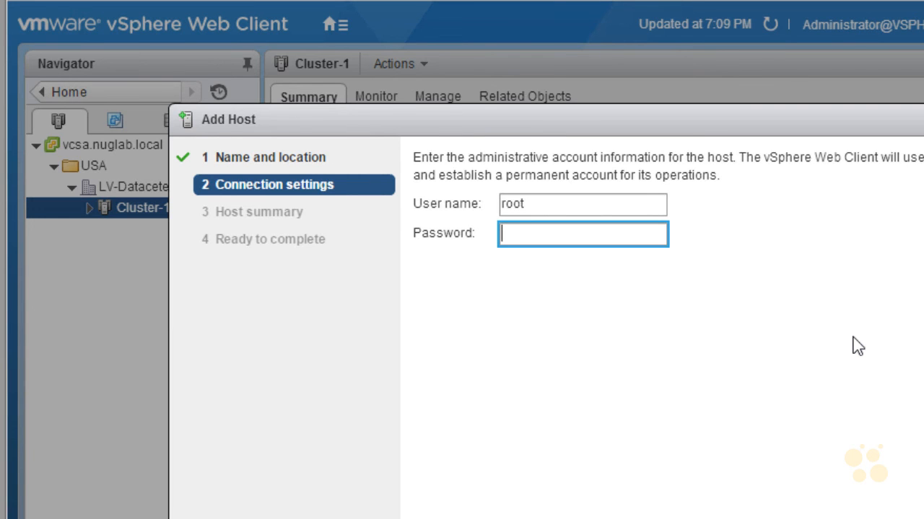
type("*********")
key("Return")
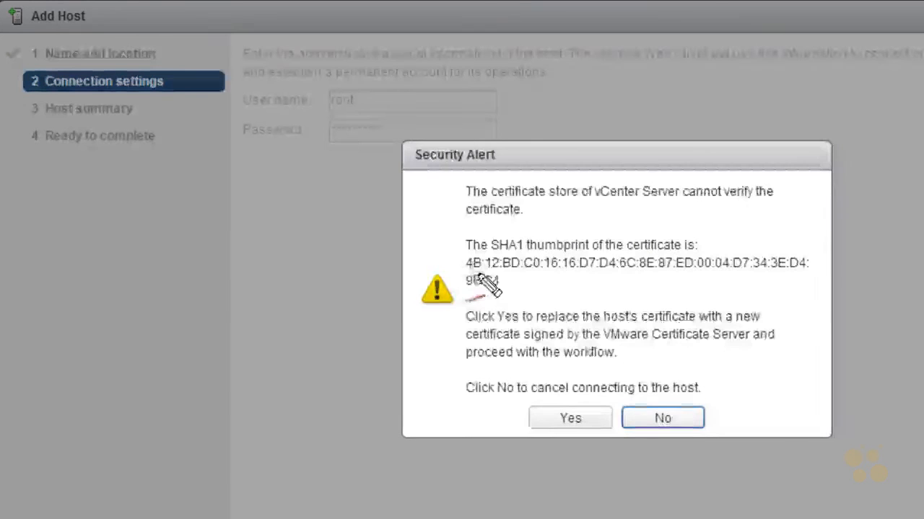
Accept the host's certificate in the security alert.
mouse_move(468, 270)
left_mouse_down()
mouse_move(495, 284)
mouse_move(514, 265)
mouse_move(467, 280)
left_mouse_up()
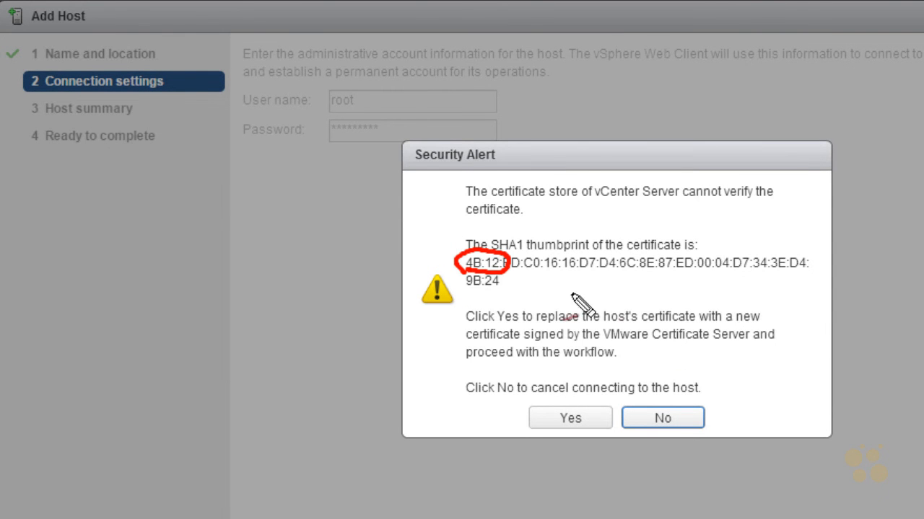
left_click_drag(481, 292, 460, 280)
mouse_move(542, 292)
left_mouse_down()
mouse_move(513, 286)
mouse_move(510, 298)
left_mouse_up()
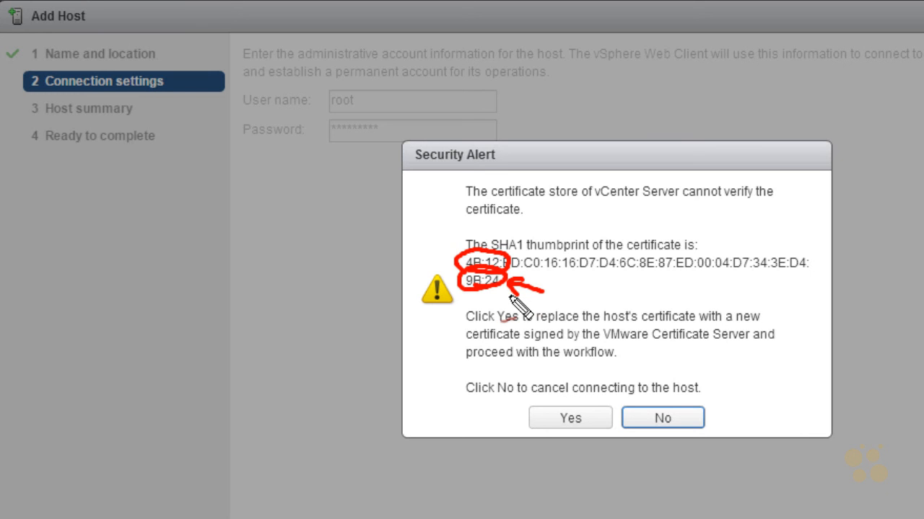
key("Escape")
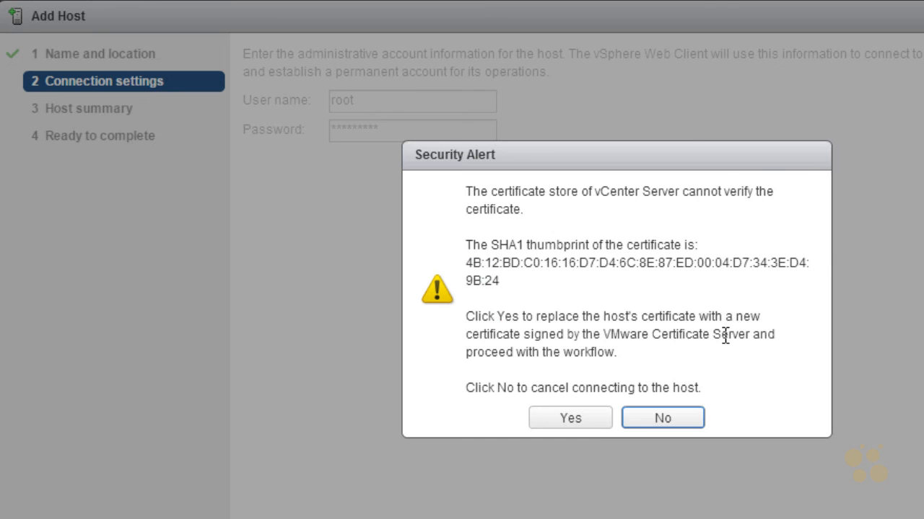
left_click(586, 421)
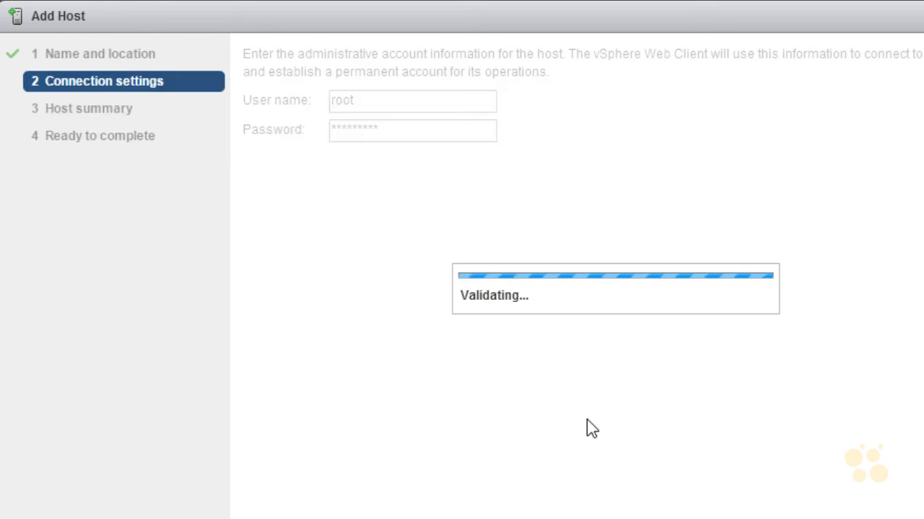
Review the host summary and its vCSA virtual machine, then continue to license assignment.
key("ctrl+shift+d")
mouse_move(371, 196)
left_mouse_down()
mouse_move(411, 165)
mouse_move(361, 185)
left_mouse_up()
left_click_drag(334, 244, 372, 208)
left_click_drag(345, 215, 368, 223)
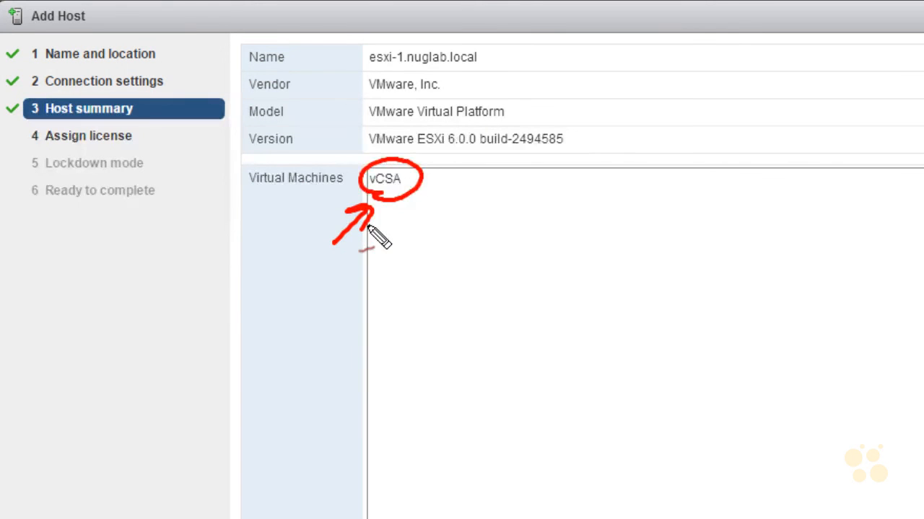
mouse_move(463, 203)
left_mouse_down()
mouse_move(416, 189)
mouse_move(433, 202)
left_mouse_up()
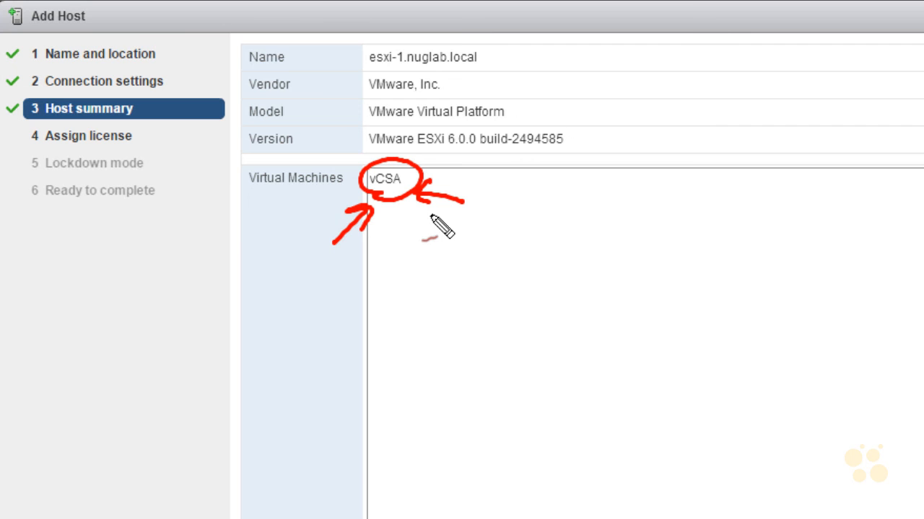
mouse_move(396, 243)
left_mouse_down()
mouse_move(401, 212)
mouse_move(405, 226)
left_mouse_up()
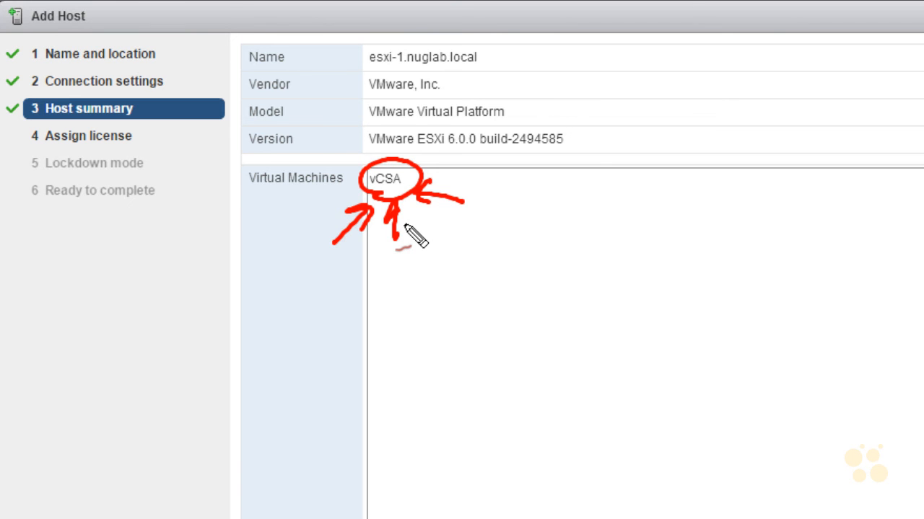
key("Escape")
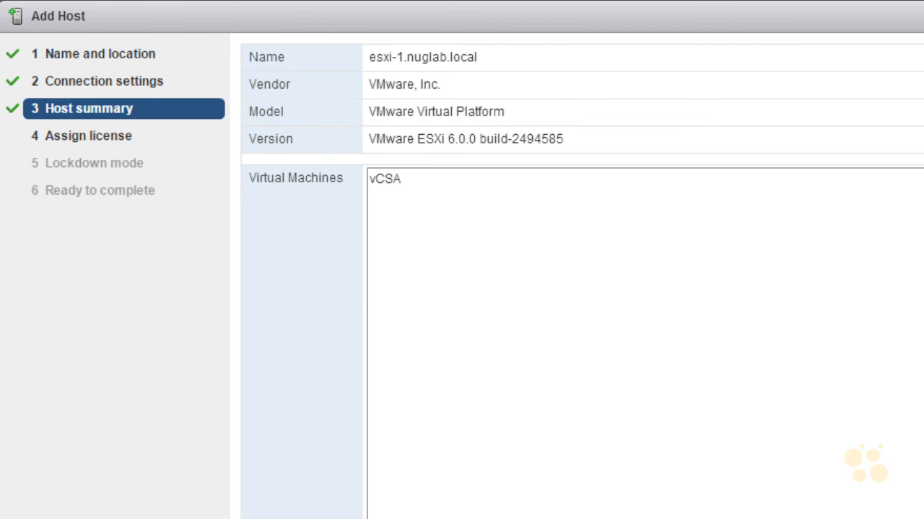
left_click(794, 518)
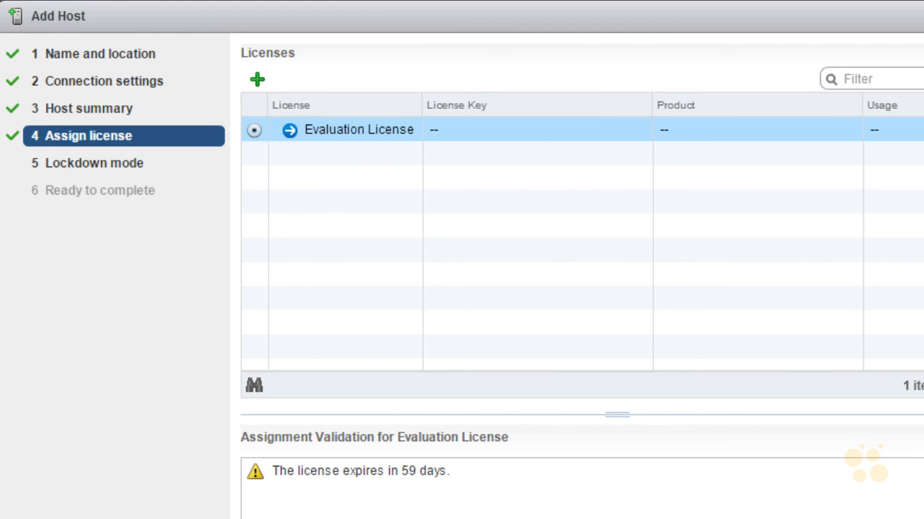
Keep the Evaluation License and lockdown mode Disabled, then finish adding the host.
left_click(794, 518)
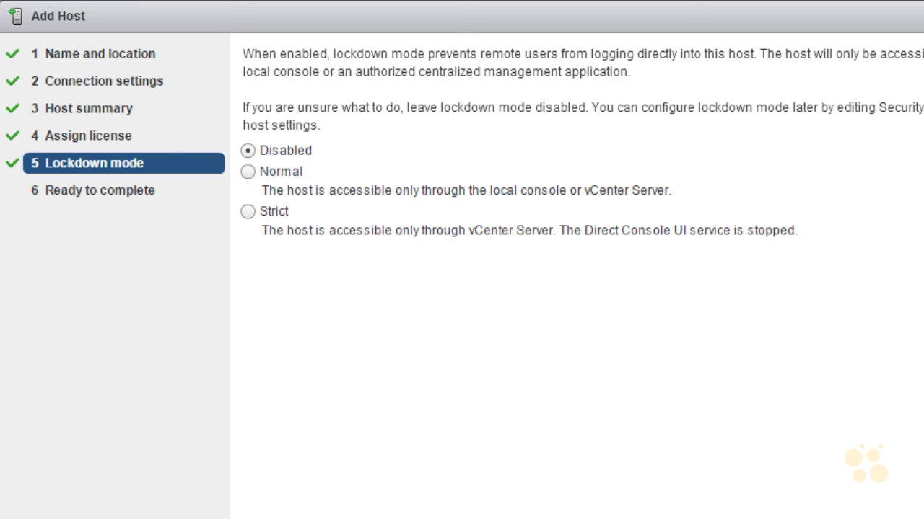
left_click_drag(191, 267, 228, 248)
left_click_drag(297, 262, 307, 246)
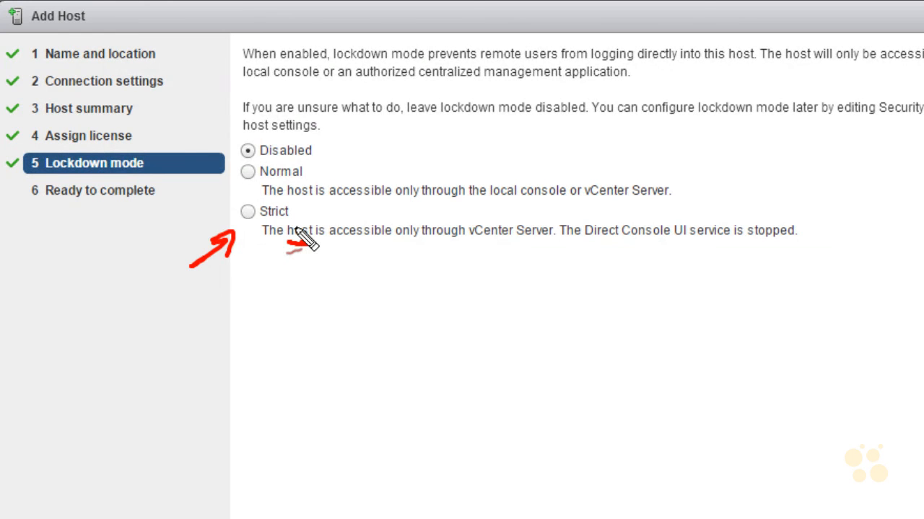
mouse_move(479, 243)
left_mouse_down()
mouse_move(554, 241)
mouse_move(470, 213)
mouse_move(473, 241)
left_mouse_up()
mouse_move(586, 246)
left_mouse_down()
mouse_move(578, 222)
mouse_move(603, 245)
left_mouse_up()
left_click_drag(729, 166, 732, 206)
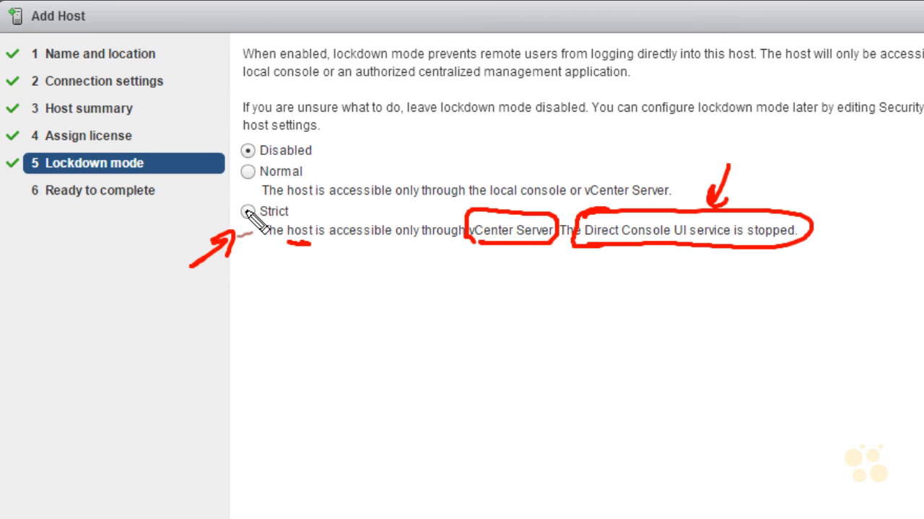
mouse_move(232, 184)
left_mouse_down()
mouse_move(209, 194)
mouse_move(220, 200)
left_mouse_up()
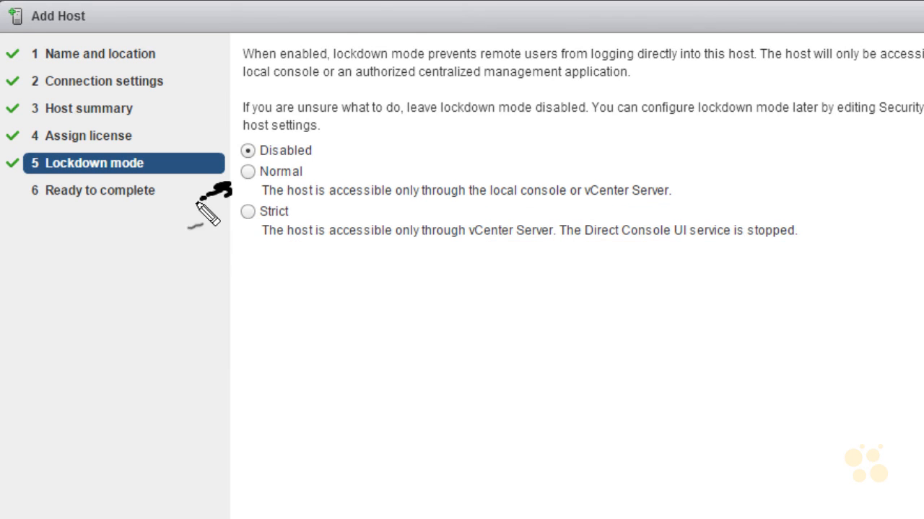
left_click_drag(248, 172, 250, 173)
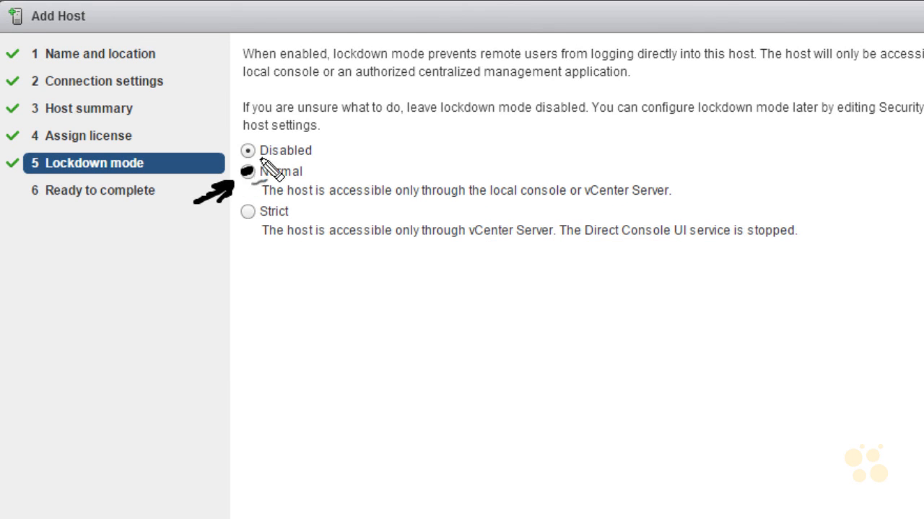
mouse_move(379, 169)
left_mouse_down()
mouse_move(383, 180)
mouse_move(417, 179)
mouse_move(437, 166)
mouse_move(442, 176)
left_mouse_up()
left_click_drag(592, 207, 598, 207)
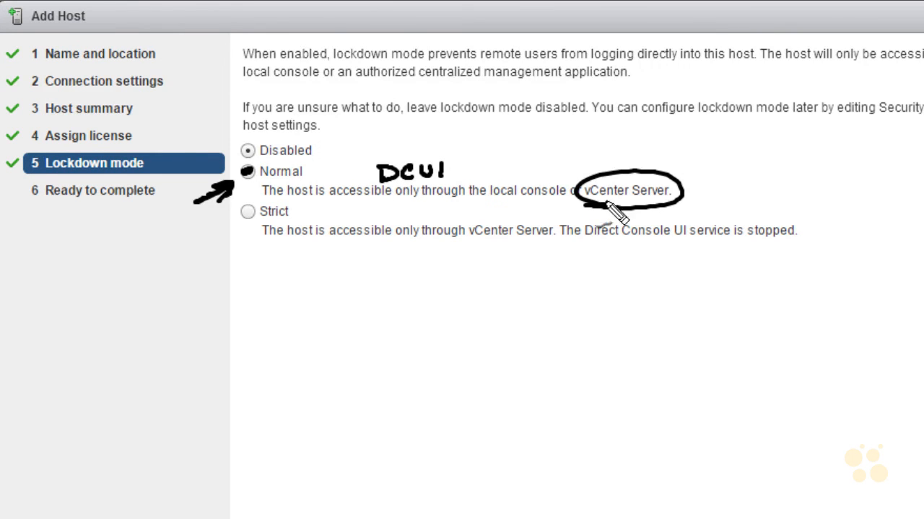
left_click_drag(208, 120, 225, 146)
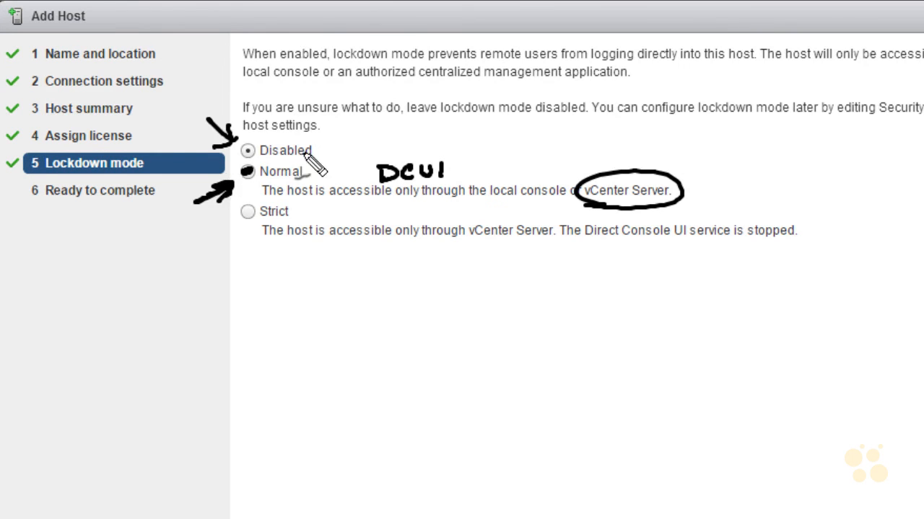
mouse_move(333, 150)
left_mouse_down()
mouse_move(330, 160)
mouse_move(277, 178)
left_mouse_up()
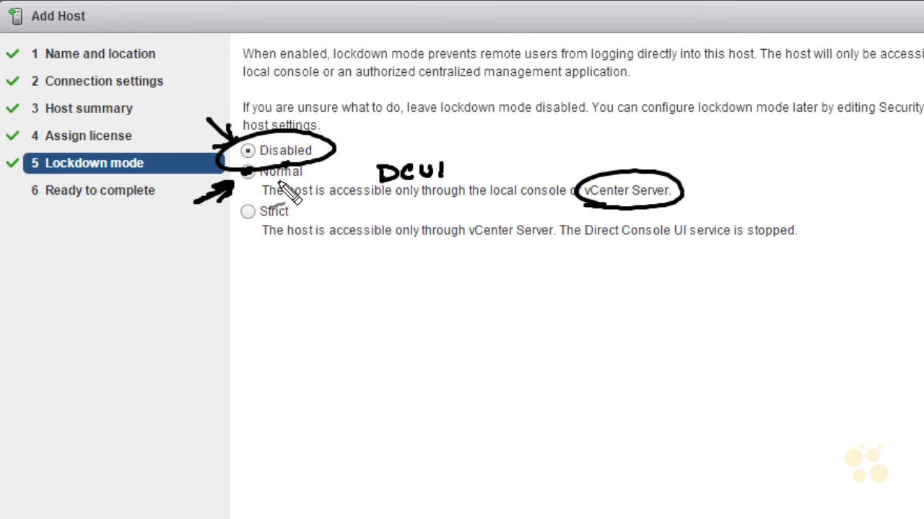
key("Escape")
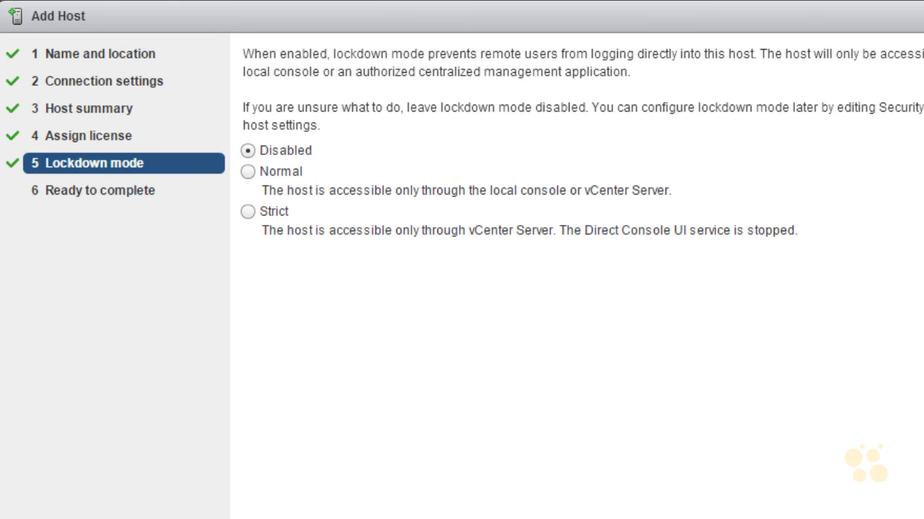
left_click(835, 518)
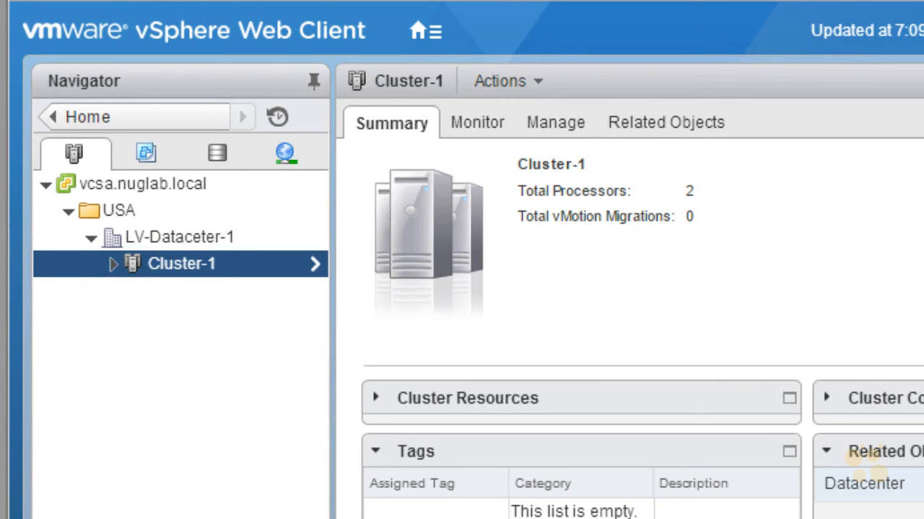
Expand Cluster-1 and view the virtual machines on esxi-1.nuglab.local.
left_click(113, 265)
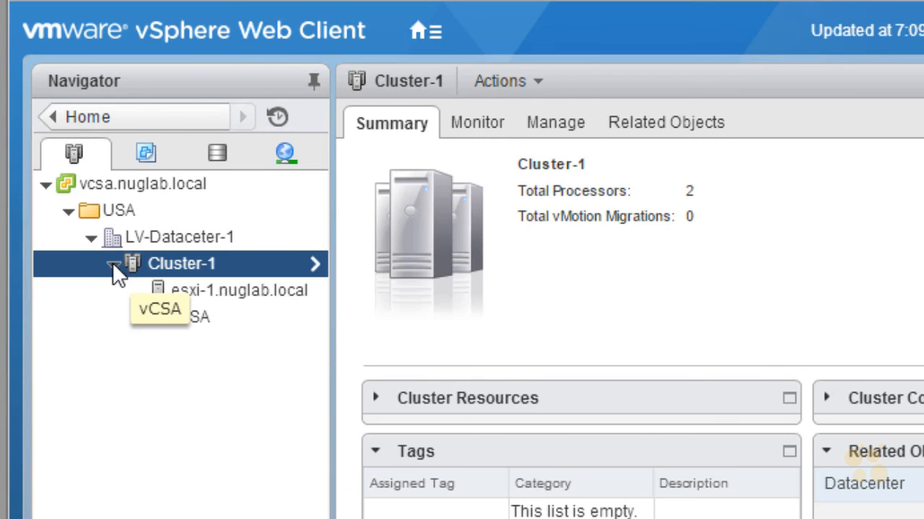
left_click(243, 294)
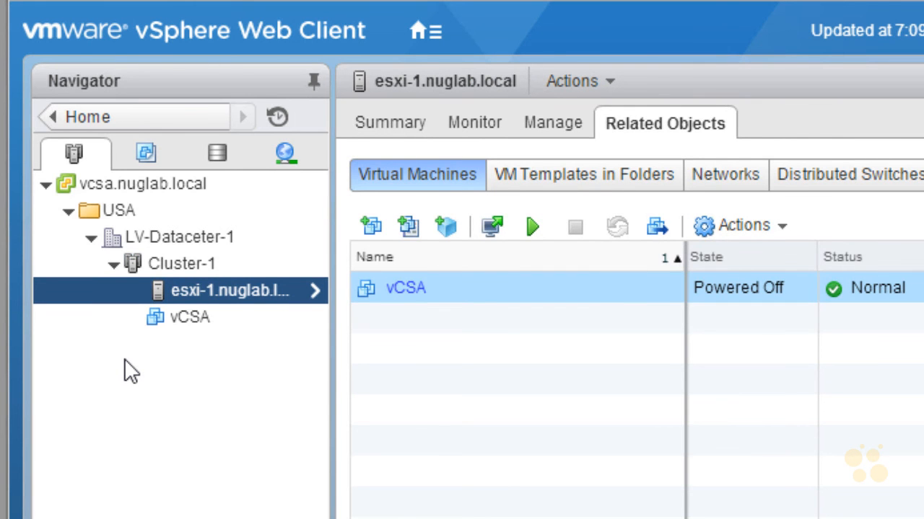
Start adding a second host to Cluster-1 with the host name esxi-2.nuglab.local.
left_click(168, 266)
right_click(172, 267)
left_click(238, 314)
type("esx")
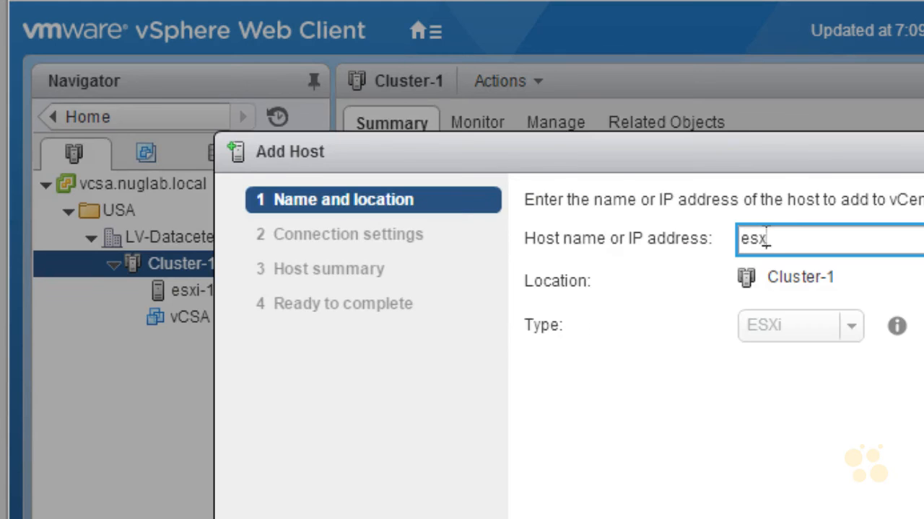
type("i-2.nuglab.local")
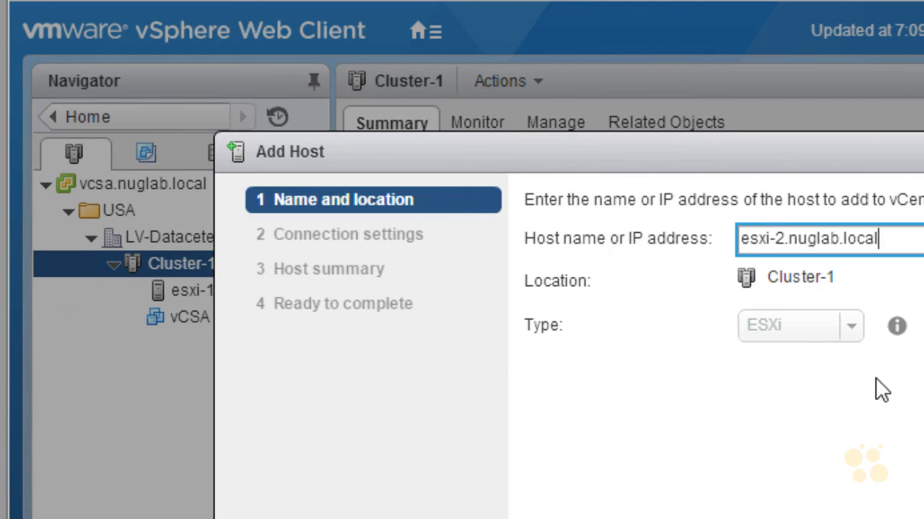
left_click(916, 516)
Enter root as the user name and the host's root password for the second host.
type("root")
key("Tab")
type("**********")
key("ctrl+a")
key("BackSpace")
type("*********")
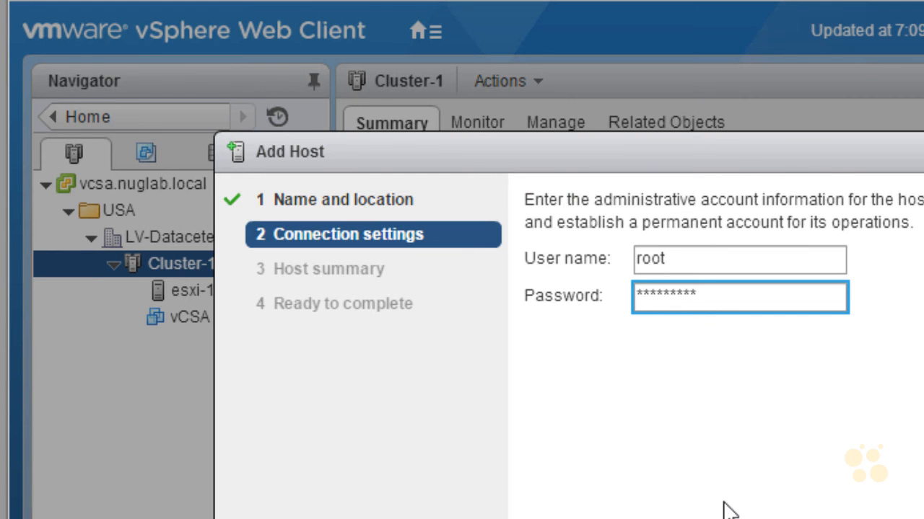
Accept the second host's security certificate and step through host summary, license and lockdown mode pages, keeping the defaults.
left_click(916, 516)
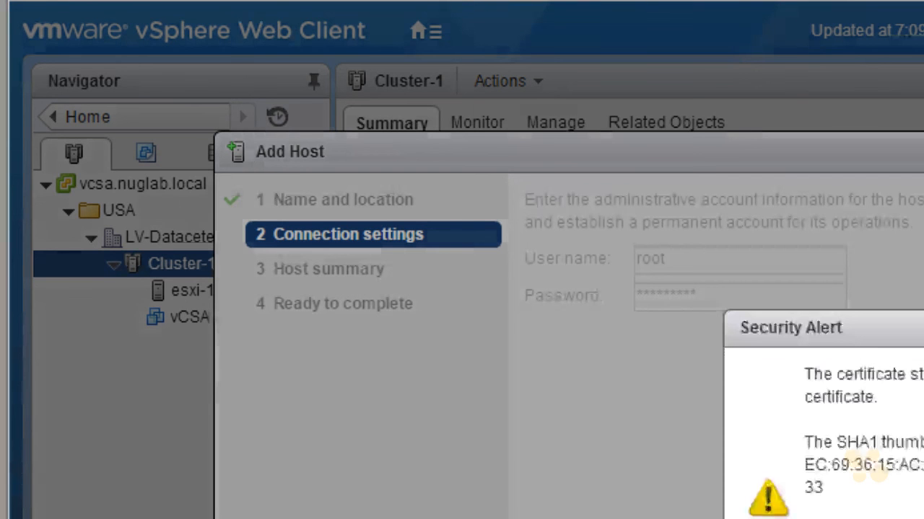
left_click(920, 516)
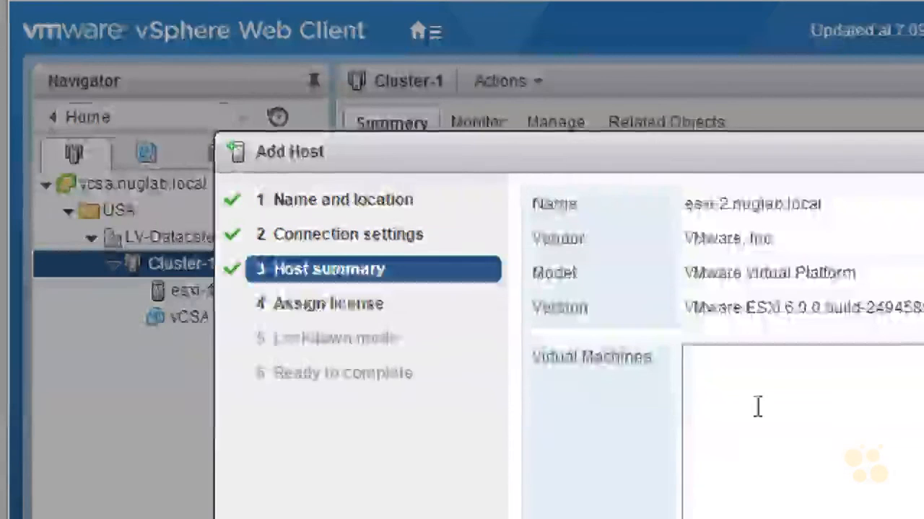
left_click(919, 516)
left_click(920, 516)
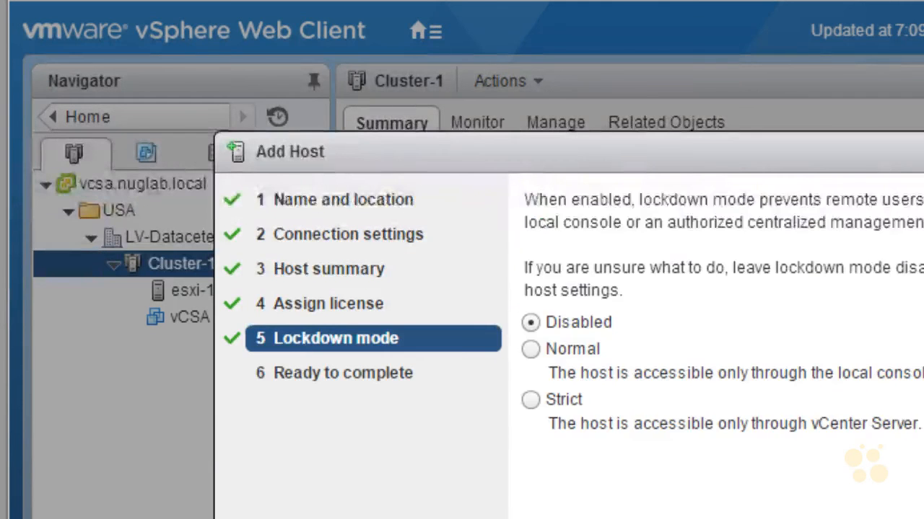
left_click(920, 516)
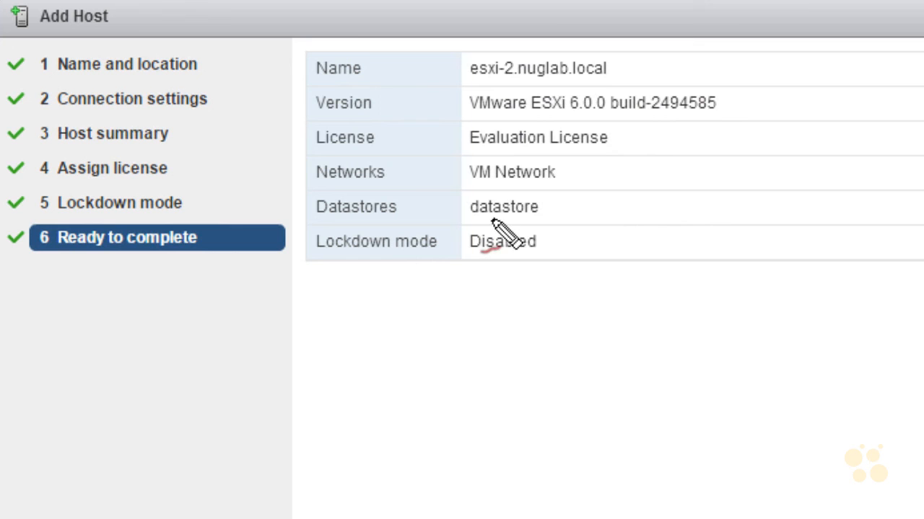
Review the ready-to-complete summary for esxi-2.nuglab.local and finish adding the host to Cluster-1.
mouse_move(476, 222)
left_mouse_down()
mouse_move(501, 222)
mouse_move(491, 193)
mouse_move(482, 229)
left_mouse_up()
mouse_move(634, 207)
left_mouse_down()
mouse_move(604, 207)
mouse_move(610, 219)
left_mouse_up()
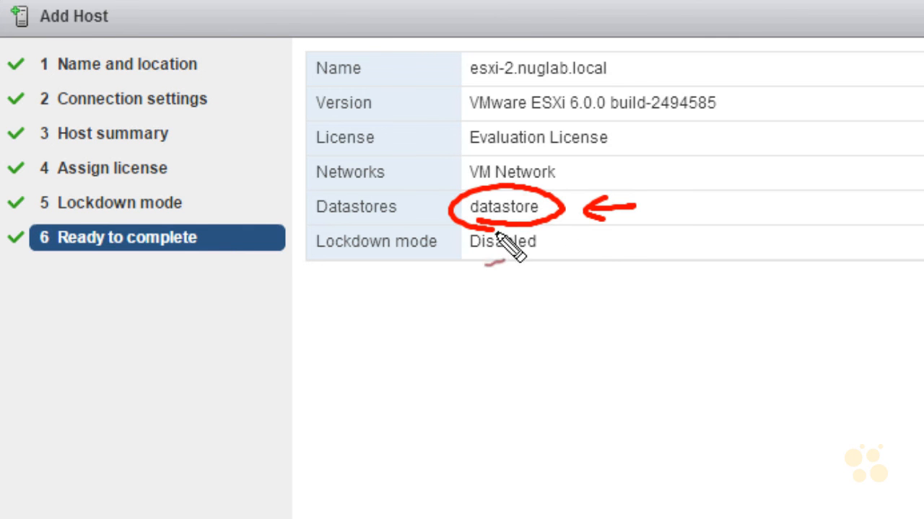
mouse_move(470, 81)
left_mouse_down()
mouse_move(613, 67)
mouse_move(473, 83)
left_mouse_up()
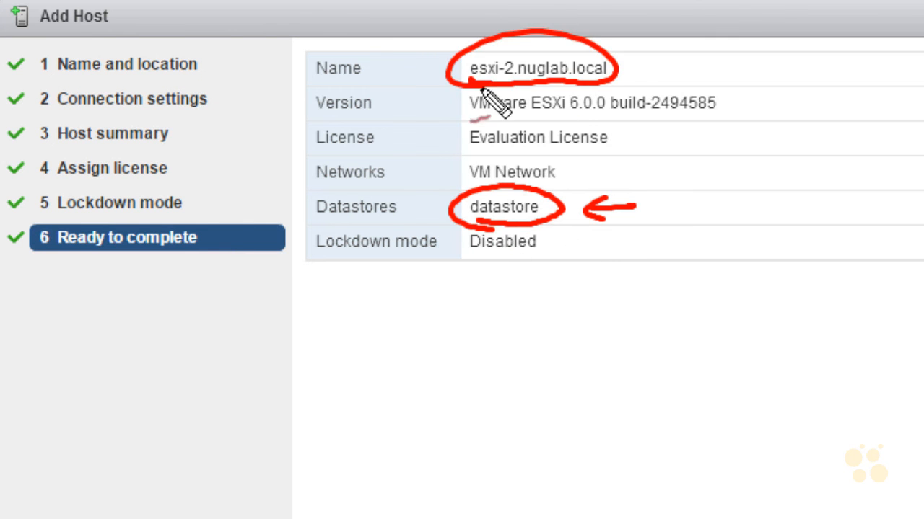
left_click_drag(418, 268, 460, 225)
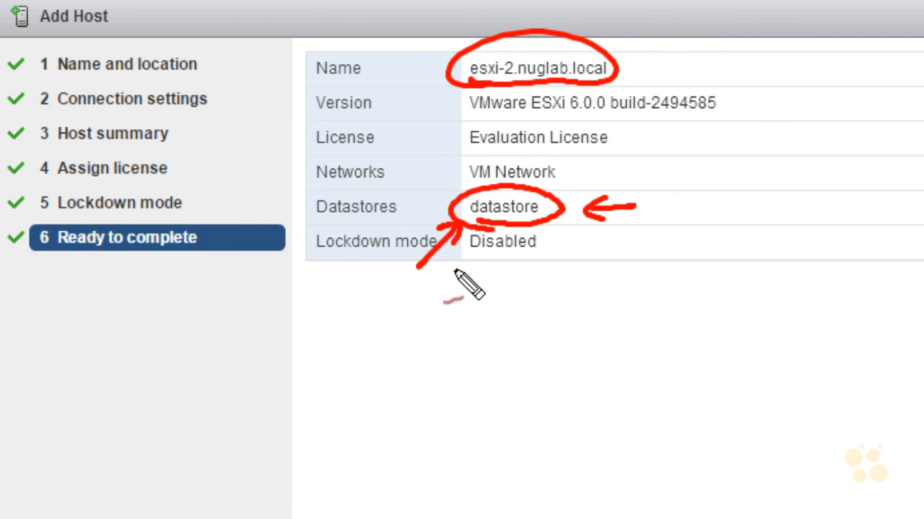
mouse_move(557, 223)
left_mouse_down()
mouse_move(568, 210)
mouse_move(567, 238)
mouse_move(563, 218)
left_mouse_up()
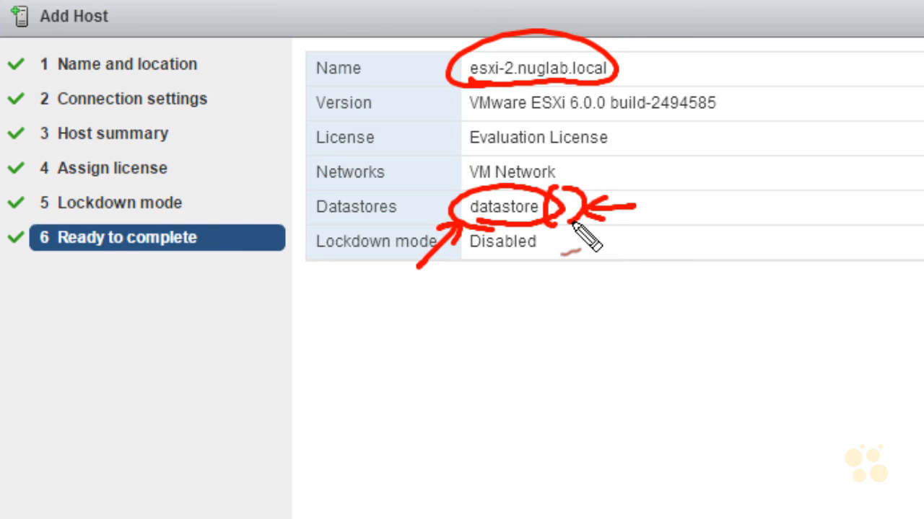
key("Escape")
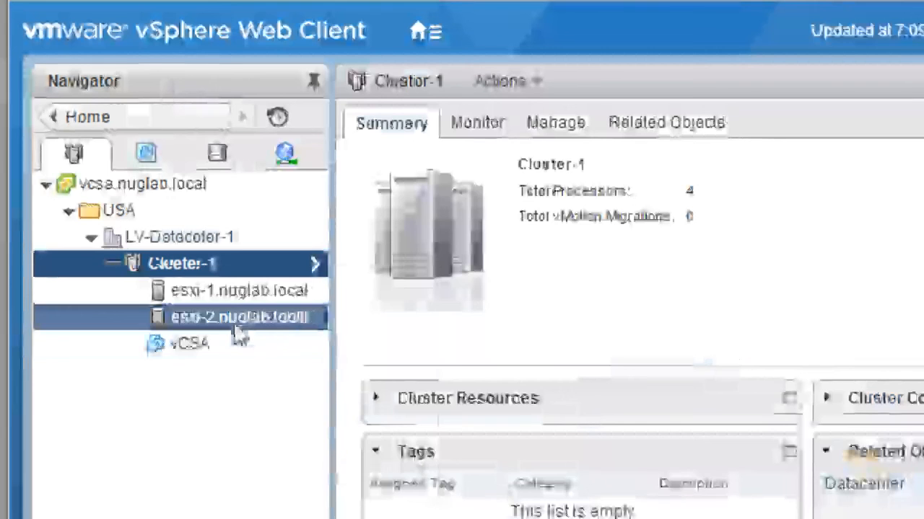
left_click(235, 329)
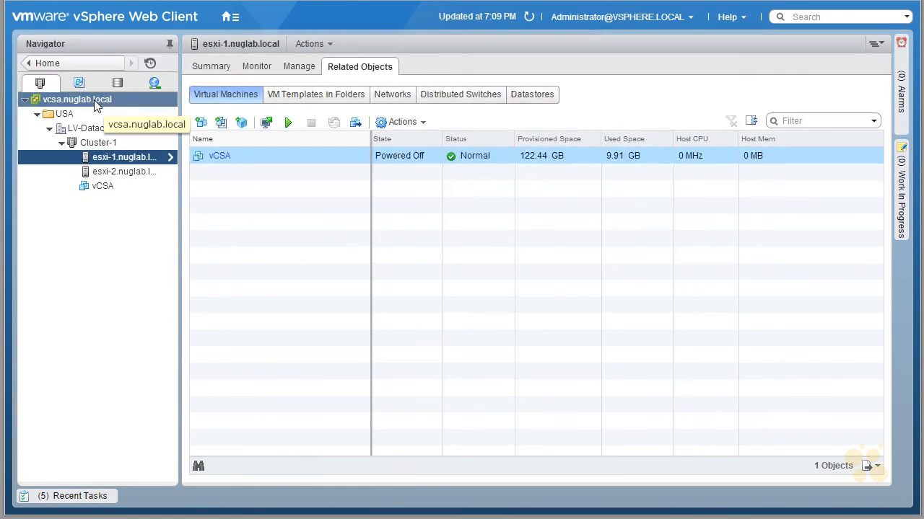
Select vcsa.nuglab.local and view its summary of virtual machines, hosts and CPU, memory and storage usage.
left_click(93, 99)
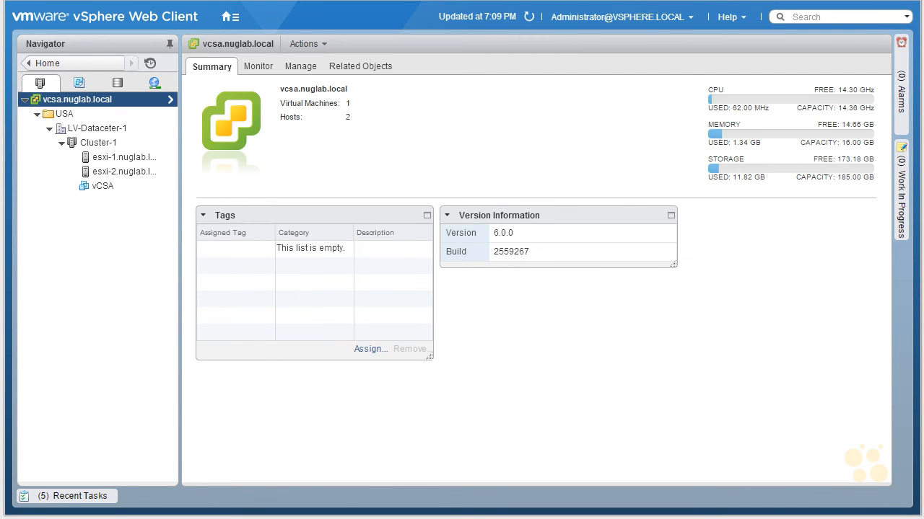
left_click_drag(604, 103, 666, 109)
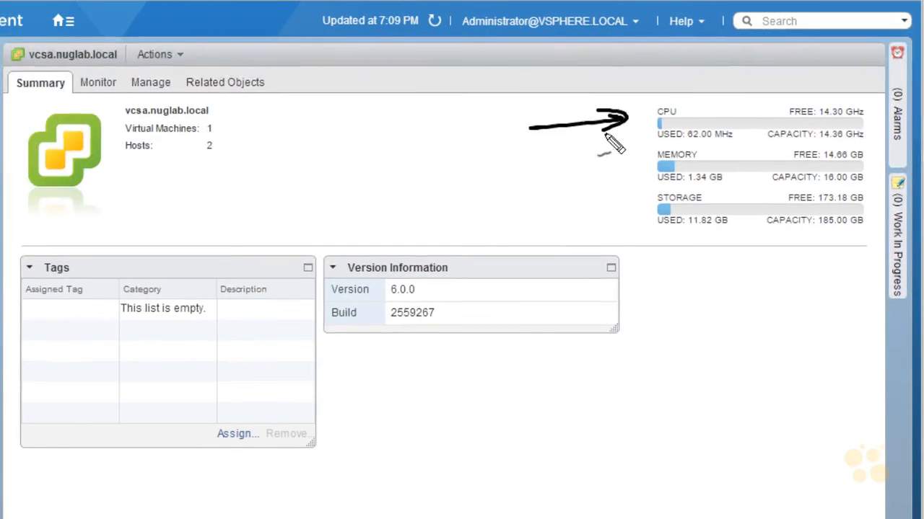
mouse_move(559, 185)
left_mouse_down()
mouse_move(606, 185)
mouse_move(570, 190)
left_mouse_up()
mouse_move(559, 222)
left_mouse_down()
mouse_move(611, 217)
mouse_move(619, 239)
left_mouse_up()
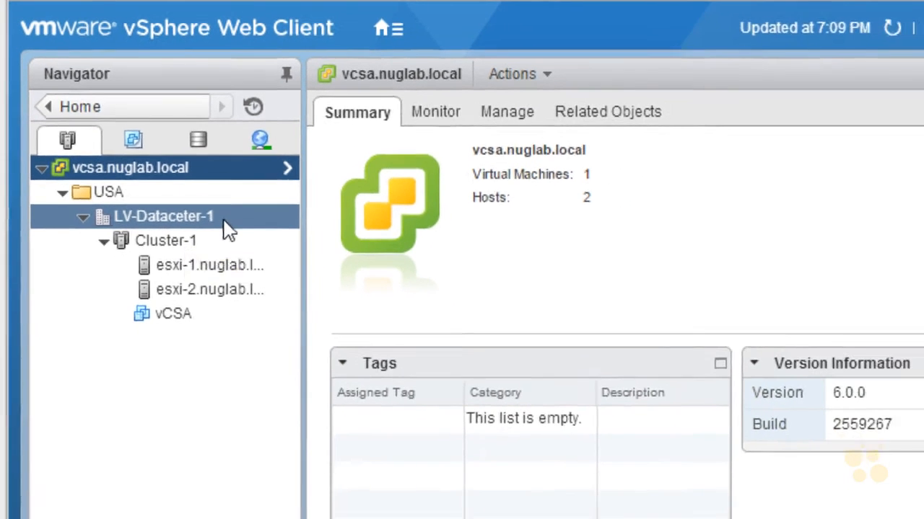
Rename the datacenter LV-Dataceter-1 to LV-Datacenter-1.
right_click(221, 225)
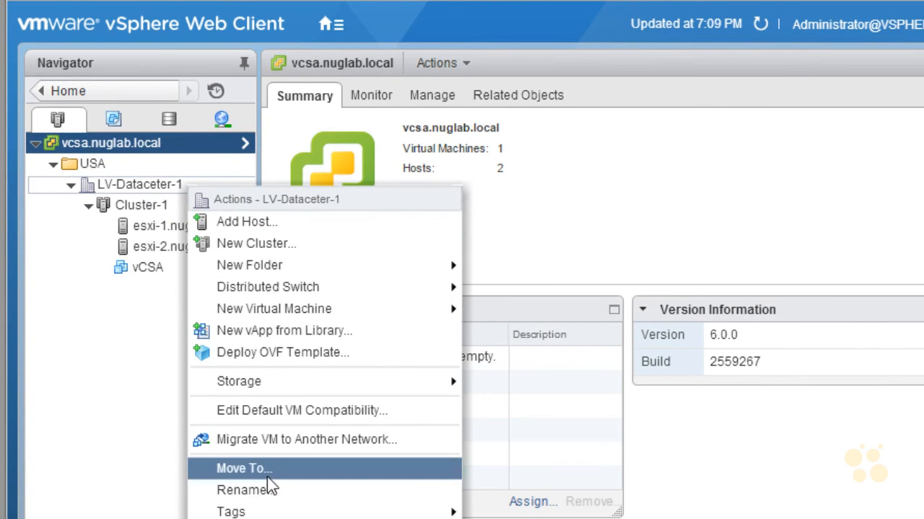
left_click(285, 492)
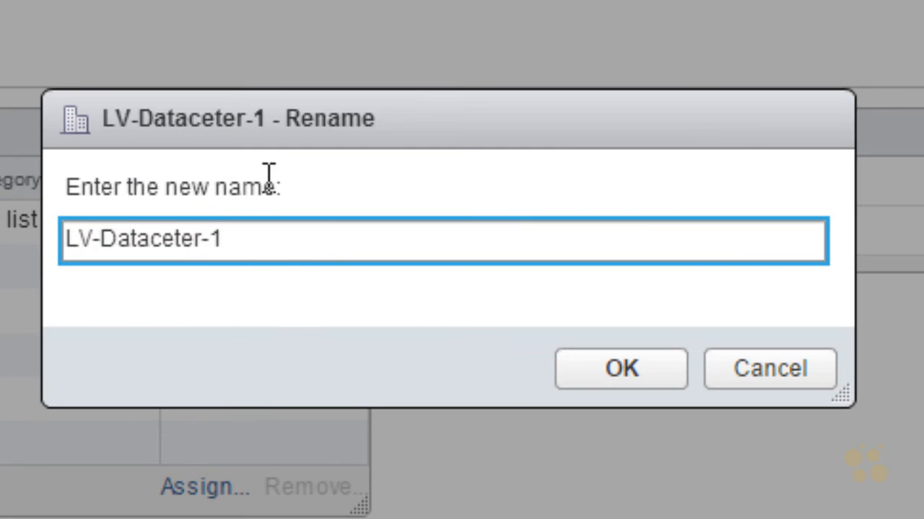
key("Left")
key("Left")
key("Left")
key("Left")
key("Left")
type("n")
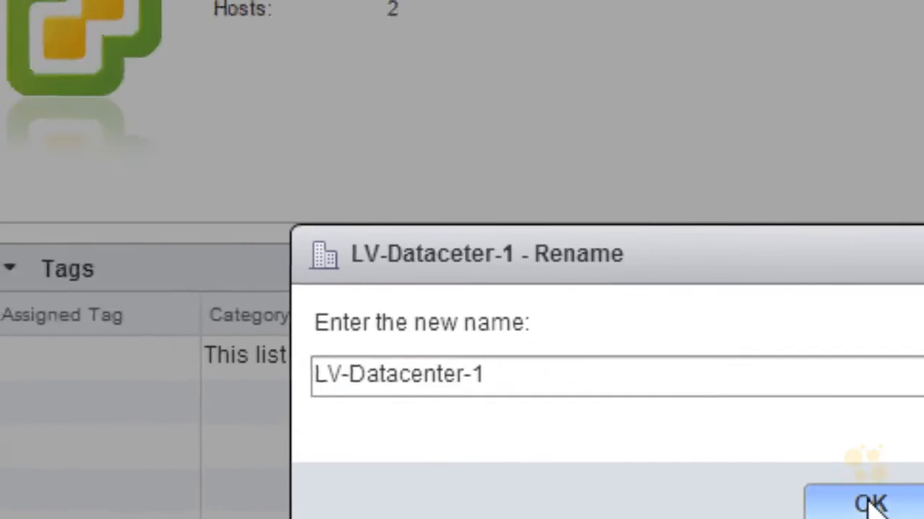
left_click(871, 504)
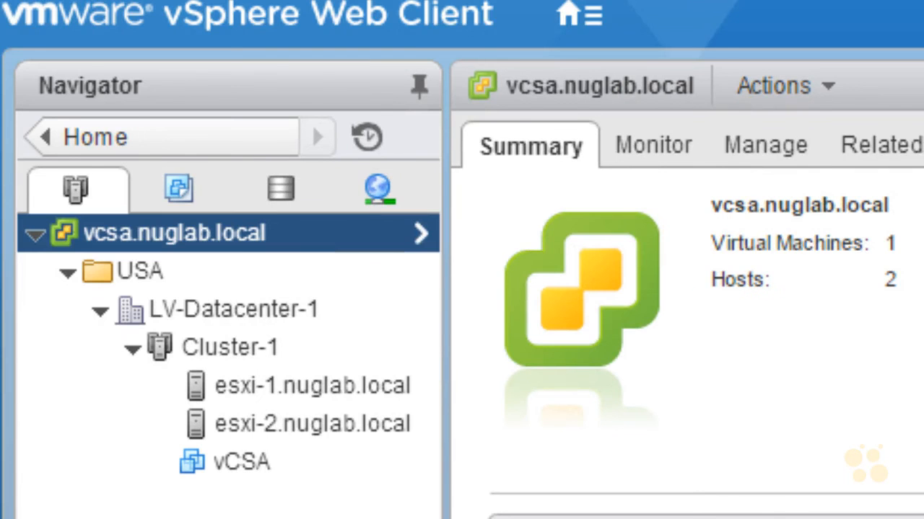